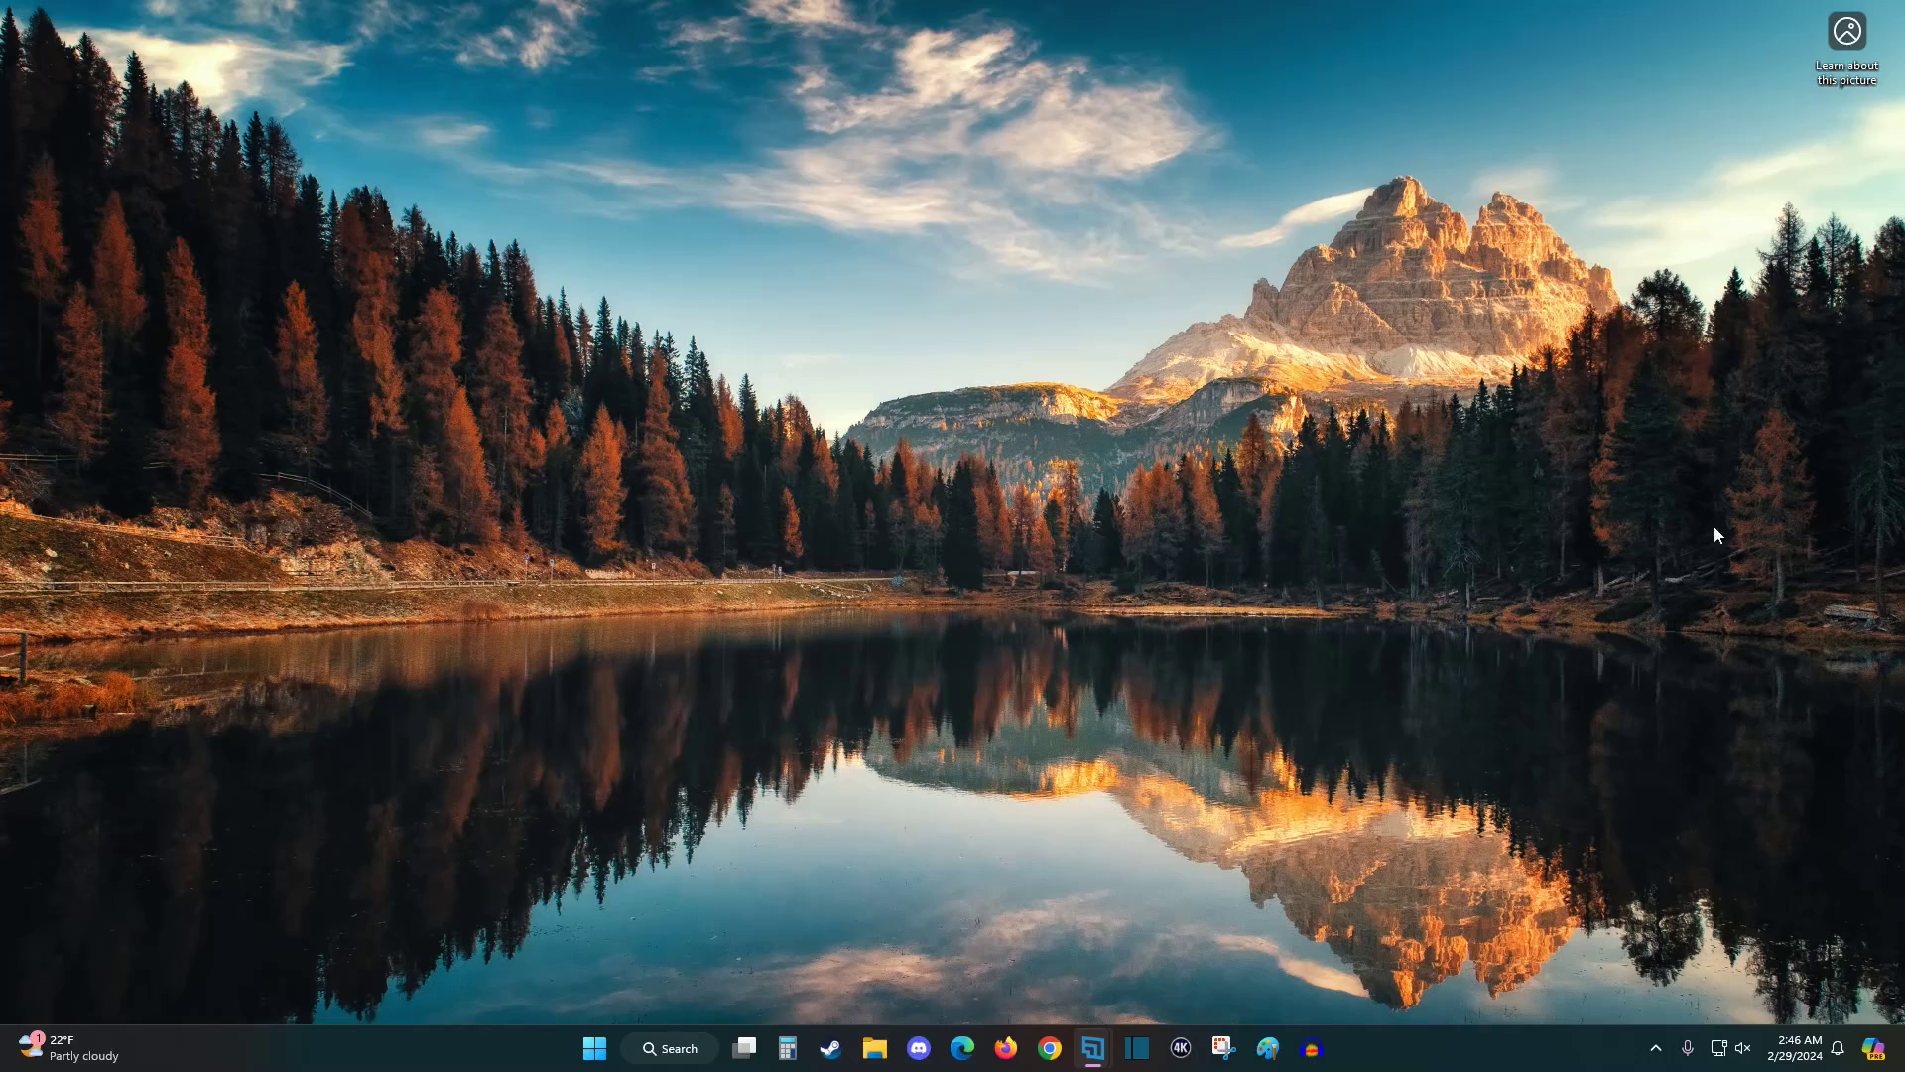
# Start adding another user under Settings › Accounts › Other users, choosing no sign-in information for them.
pyautogui.click(599, 1054)
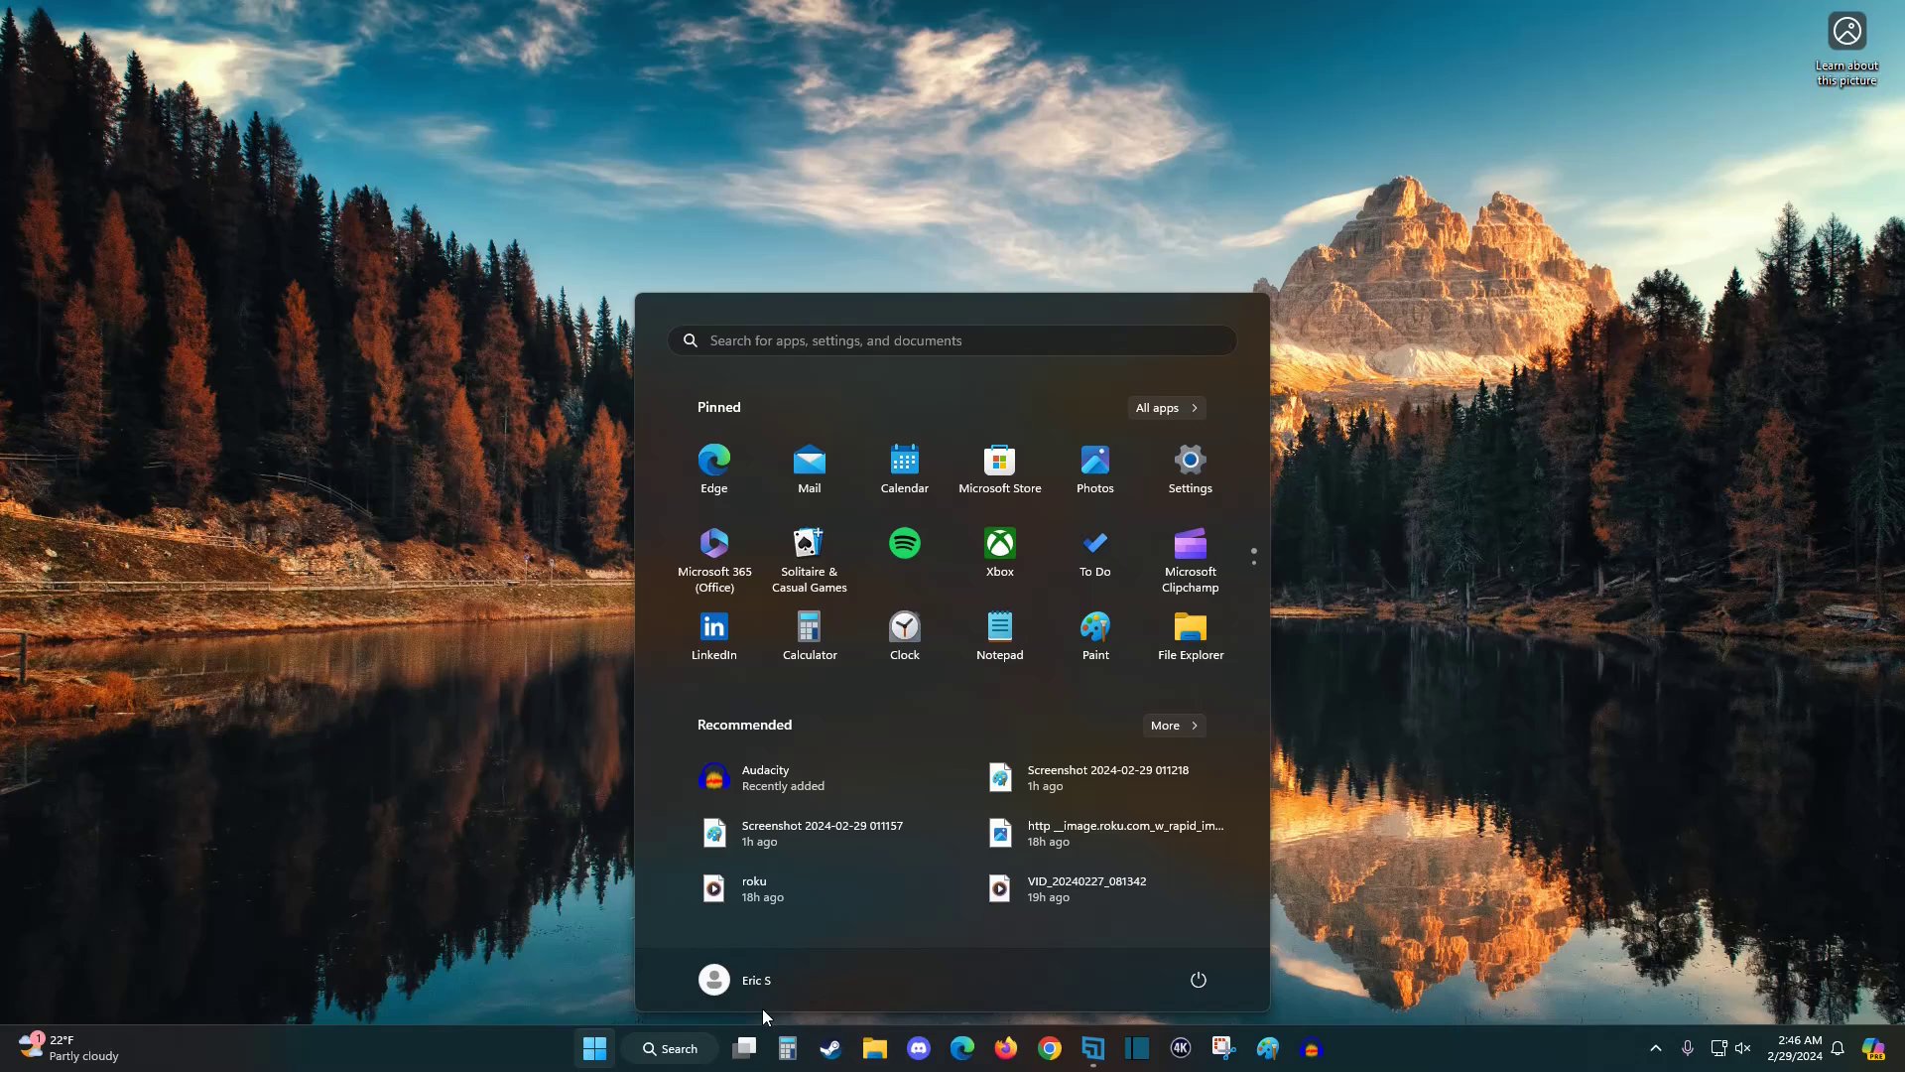
pyautogui.click(1461, 766)
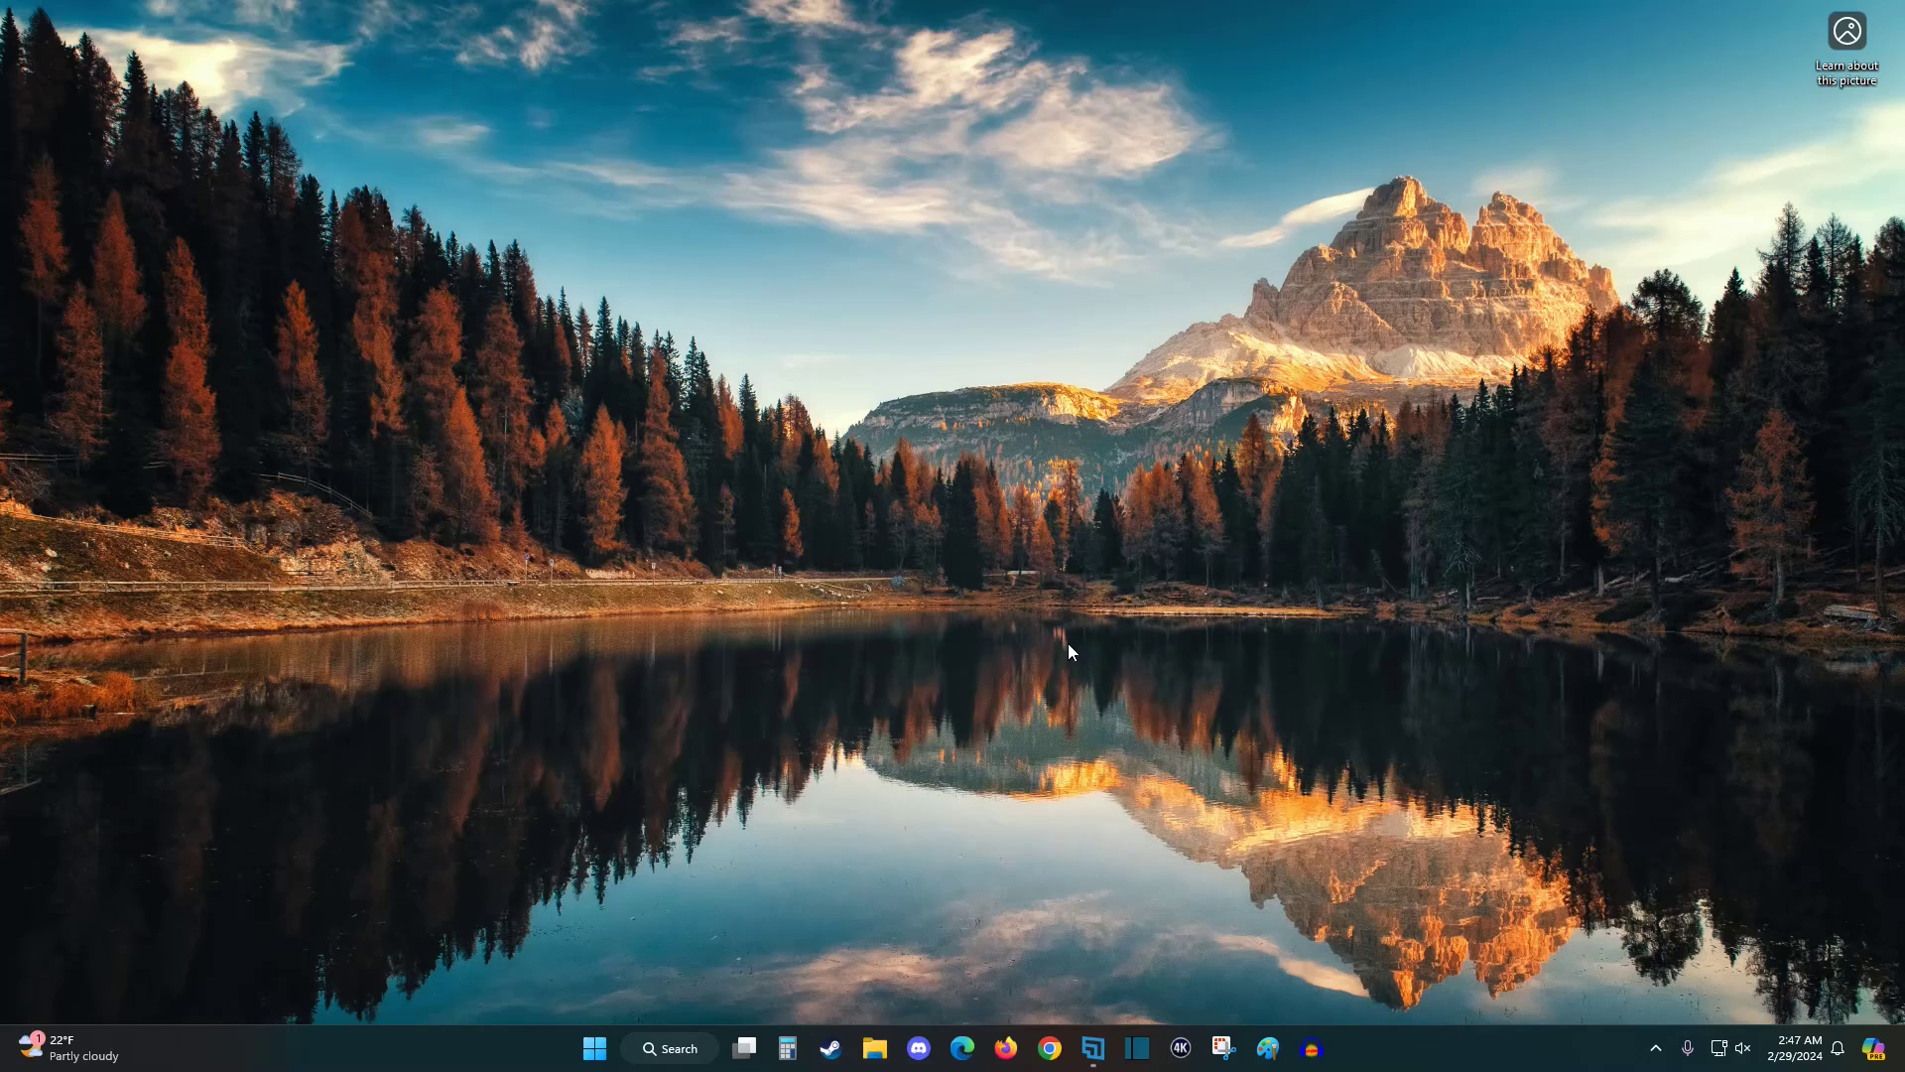
pyautogui.rightClick(596, 1058)
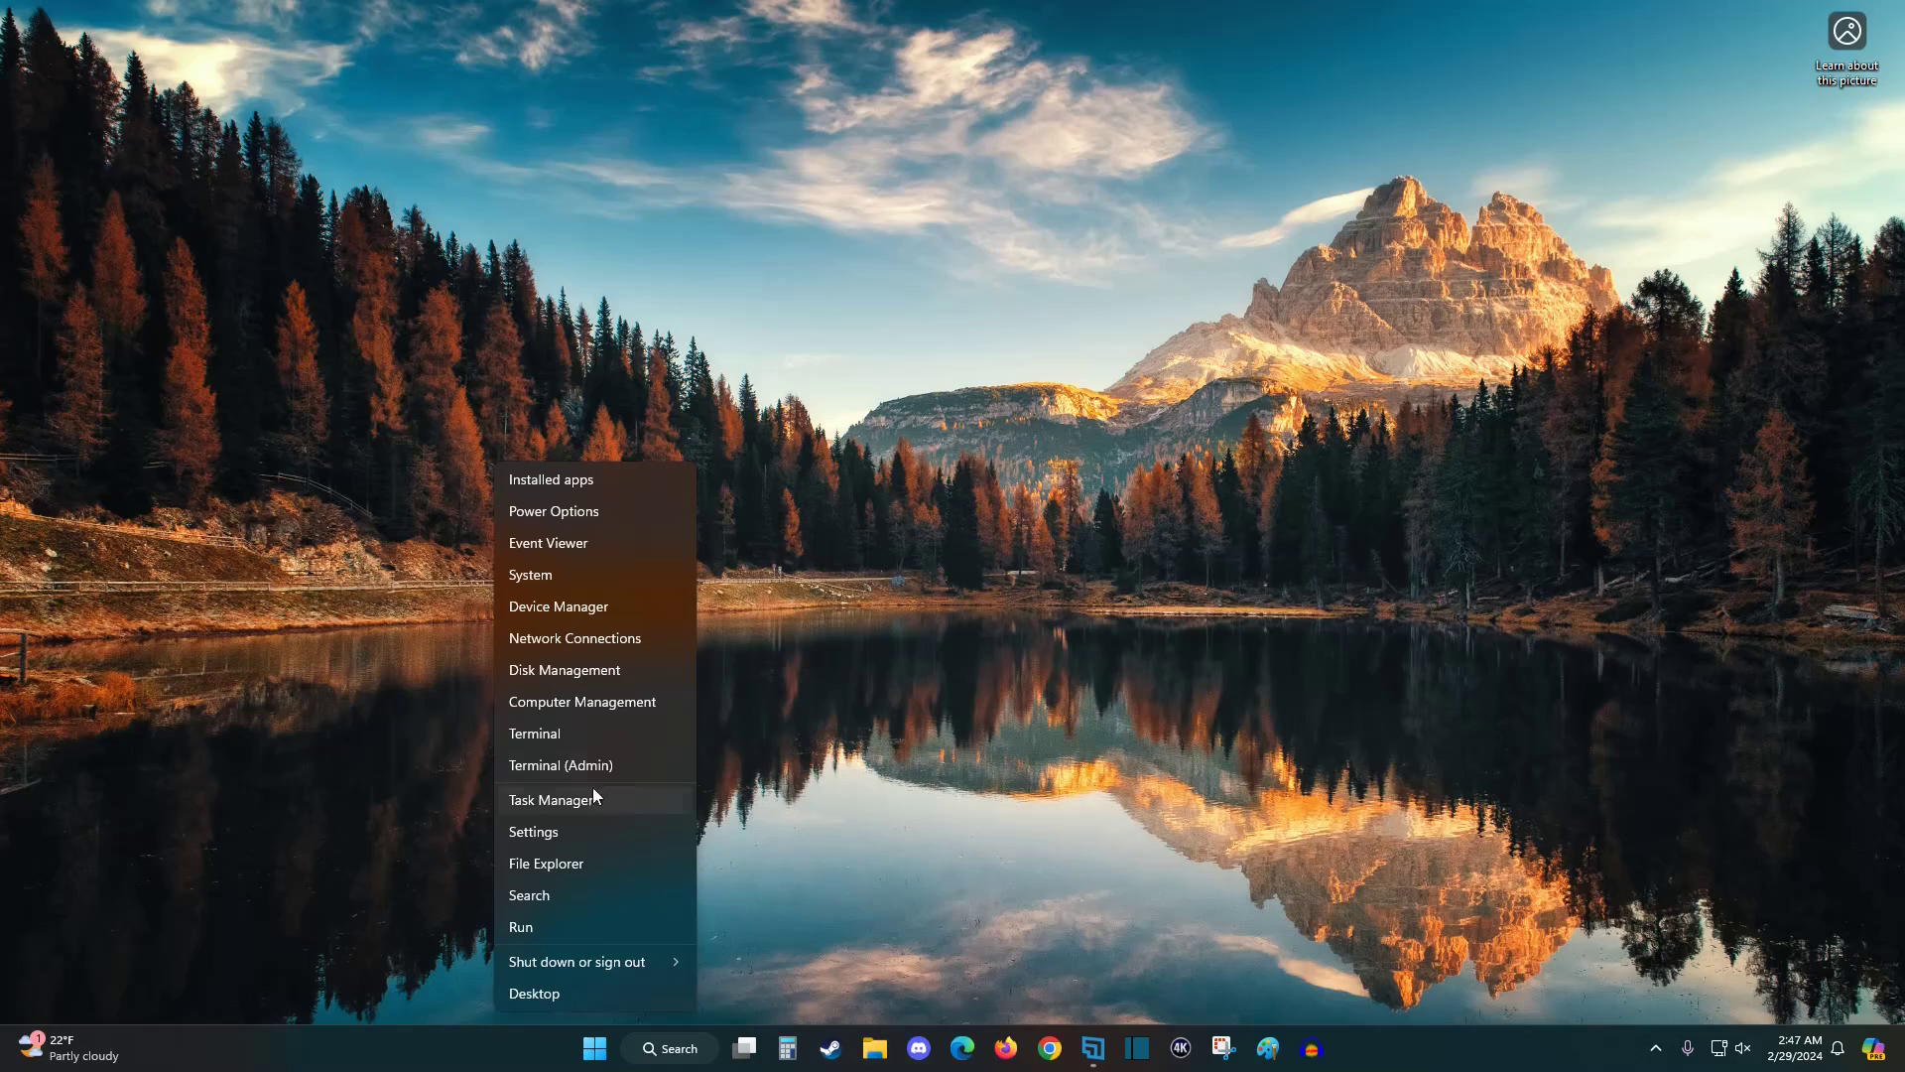
pyautogui.click(557, 842)
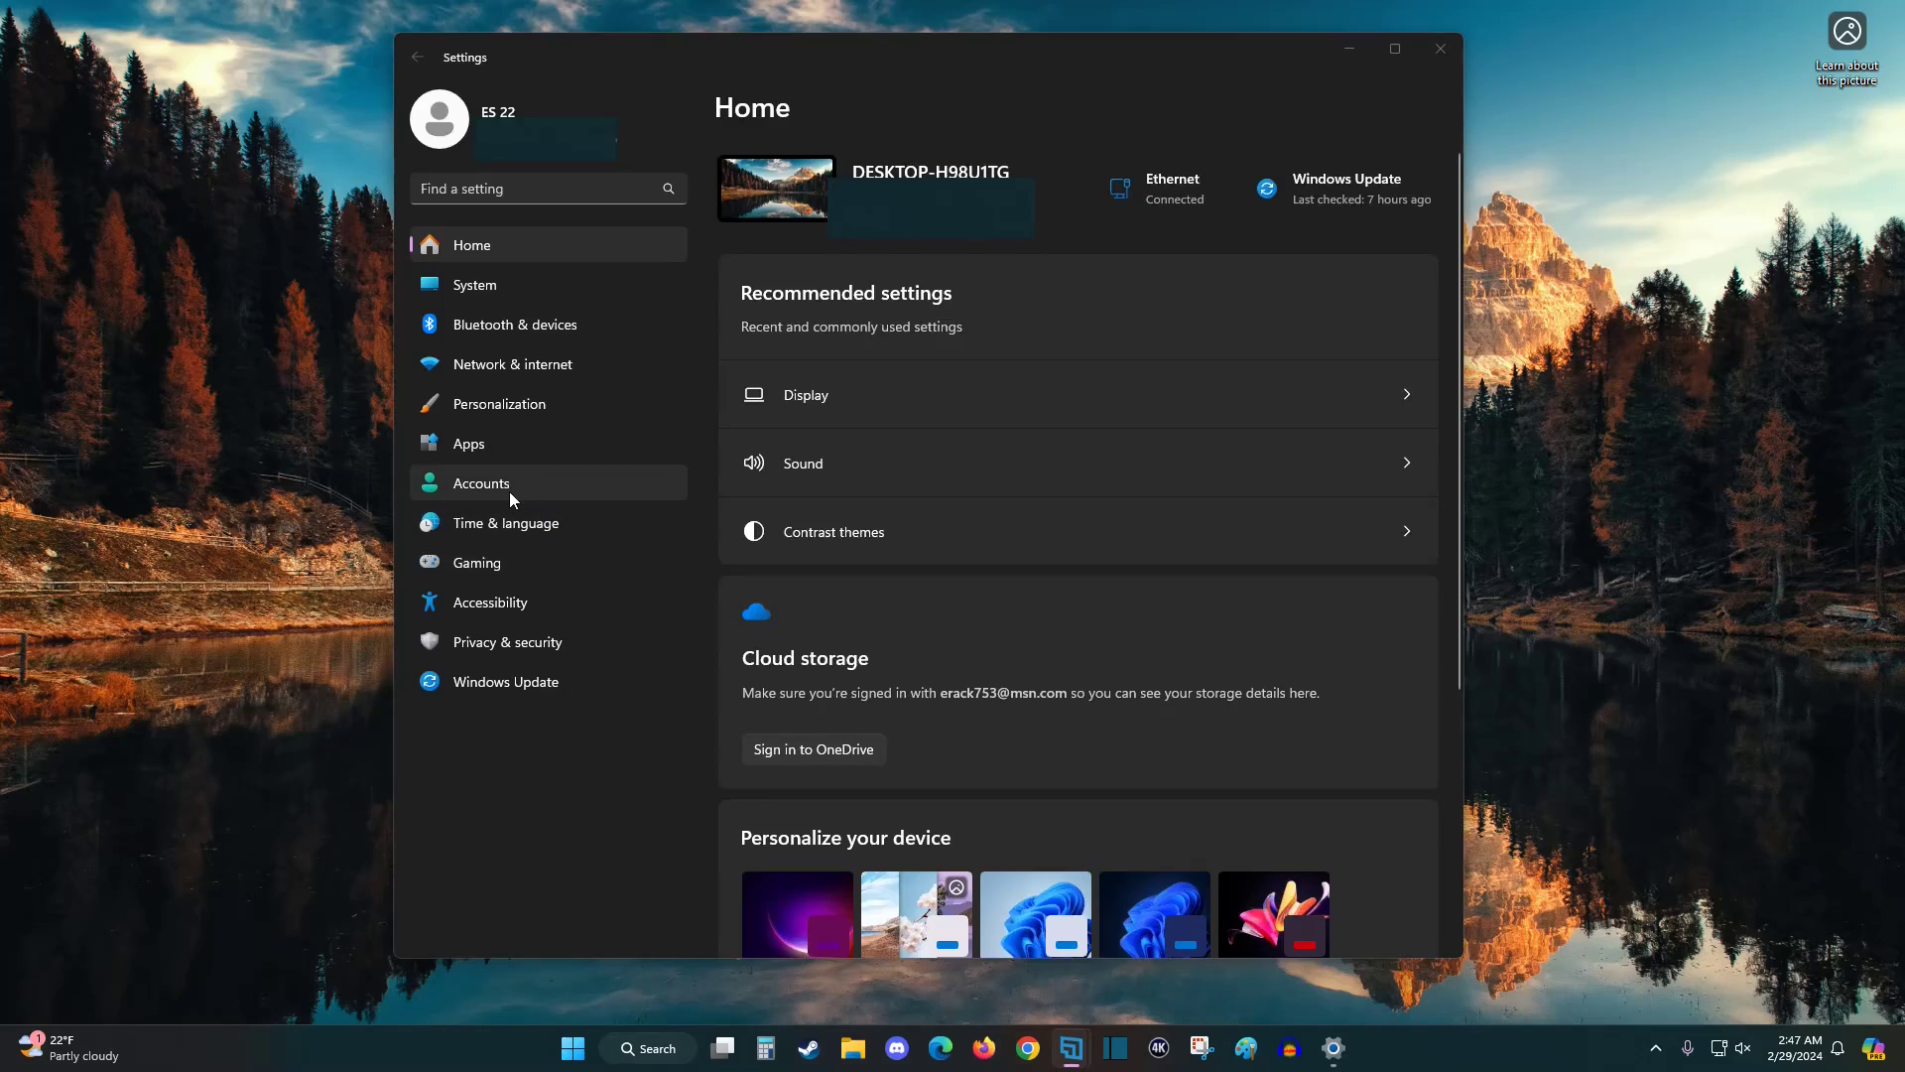
pyautogui.click(509, 491)
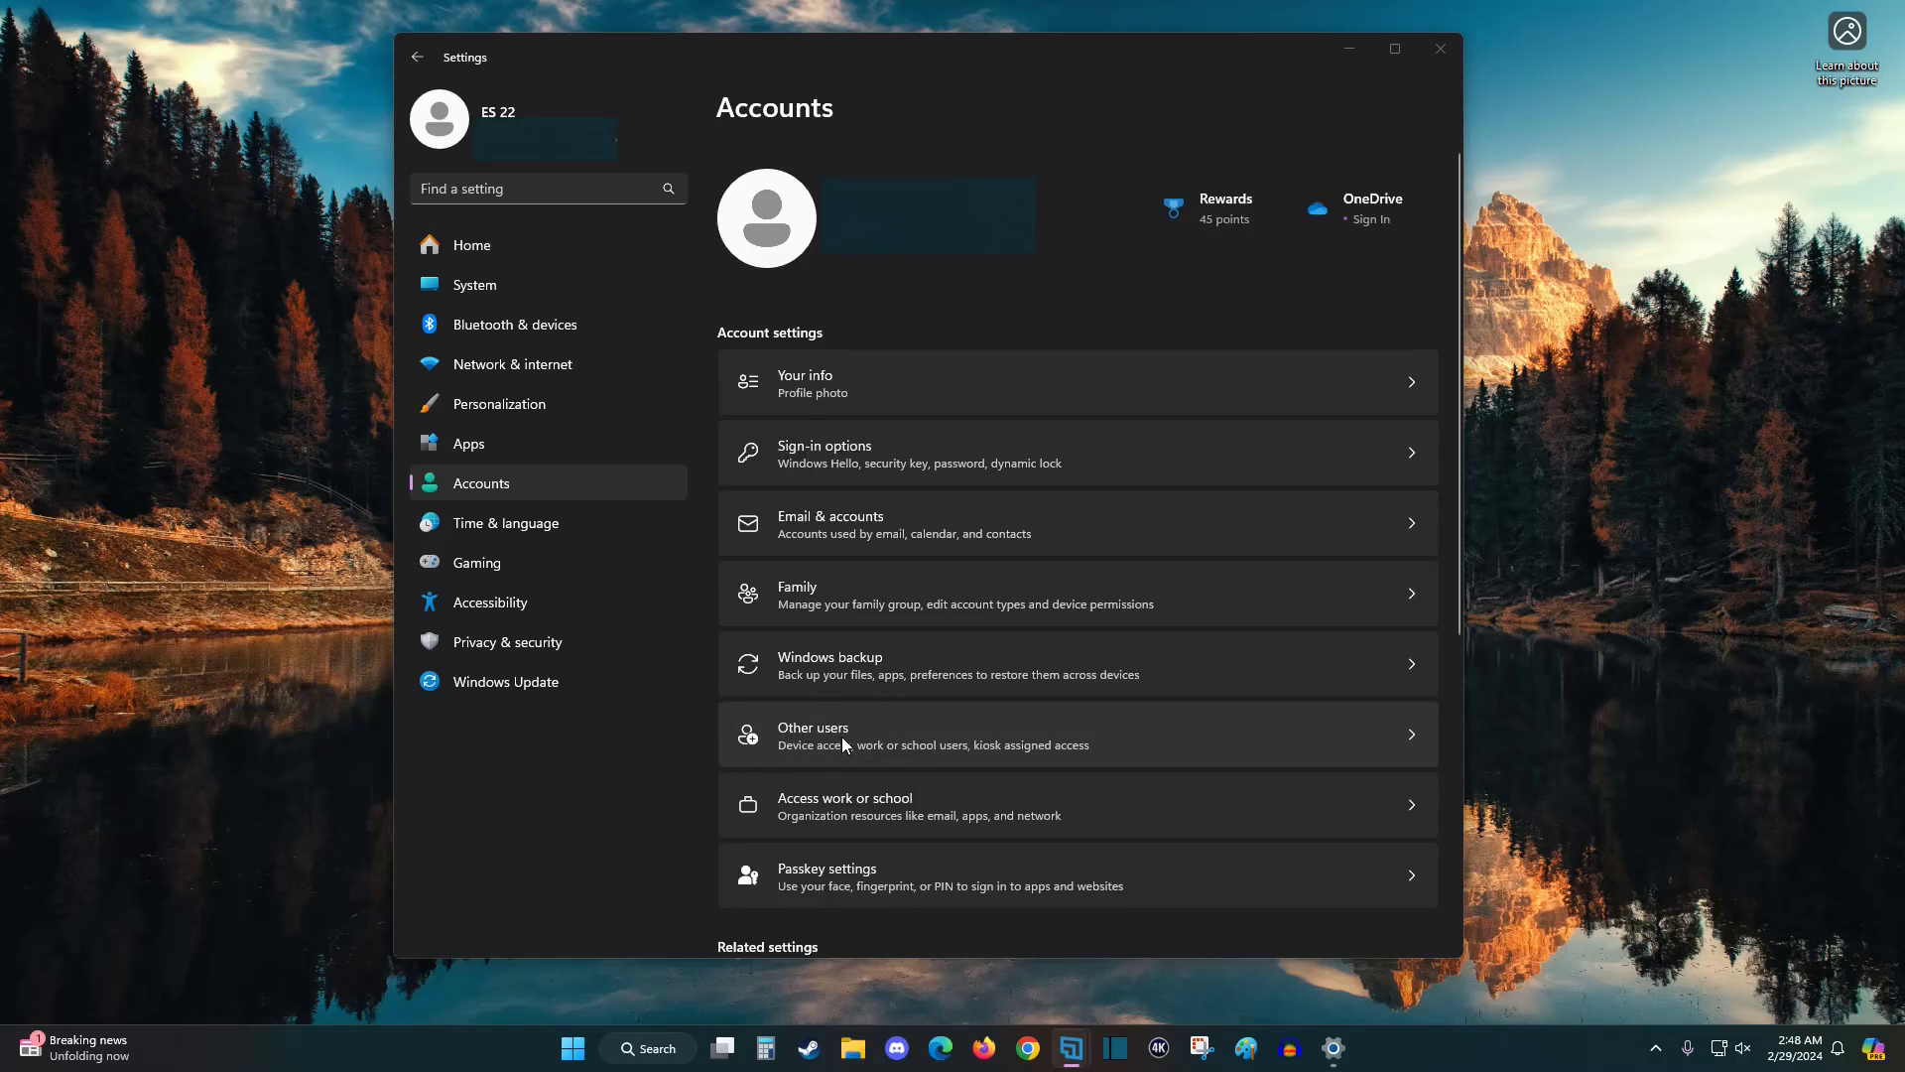
pyautogui.click(842, 736)
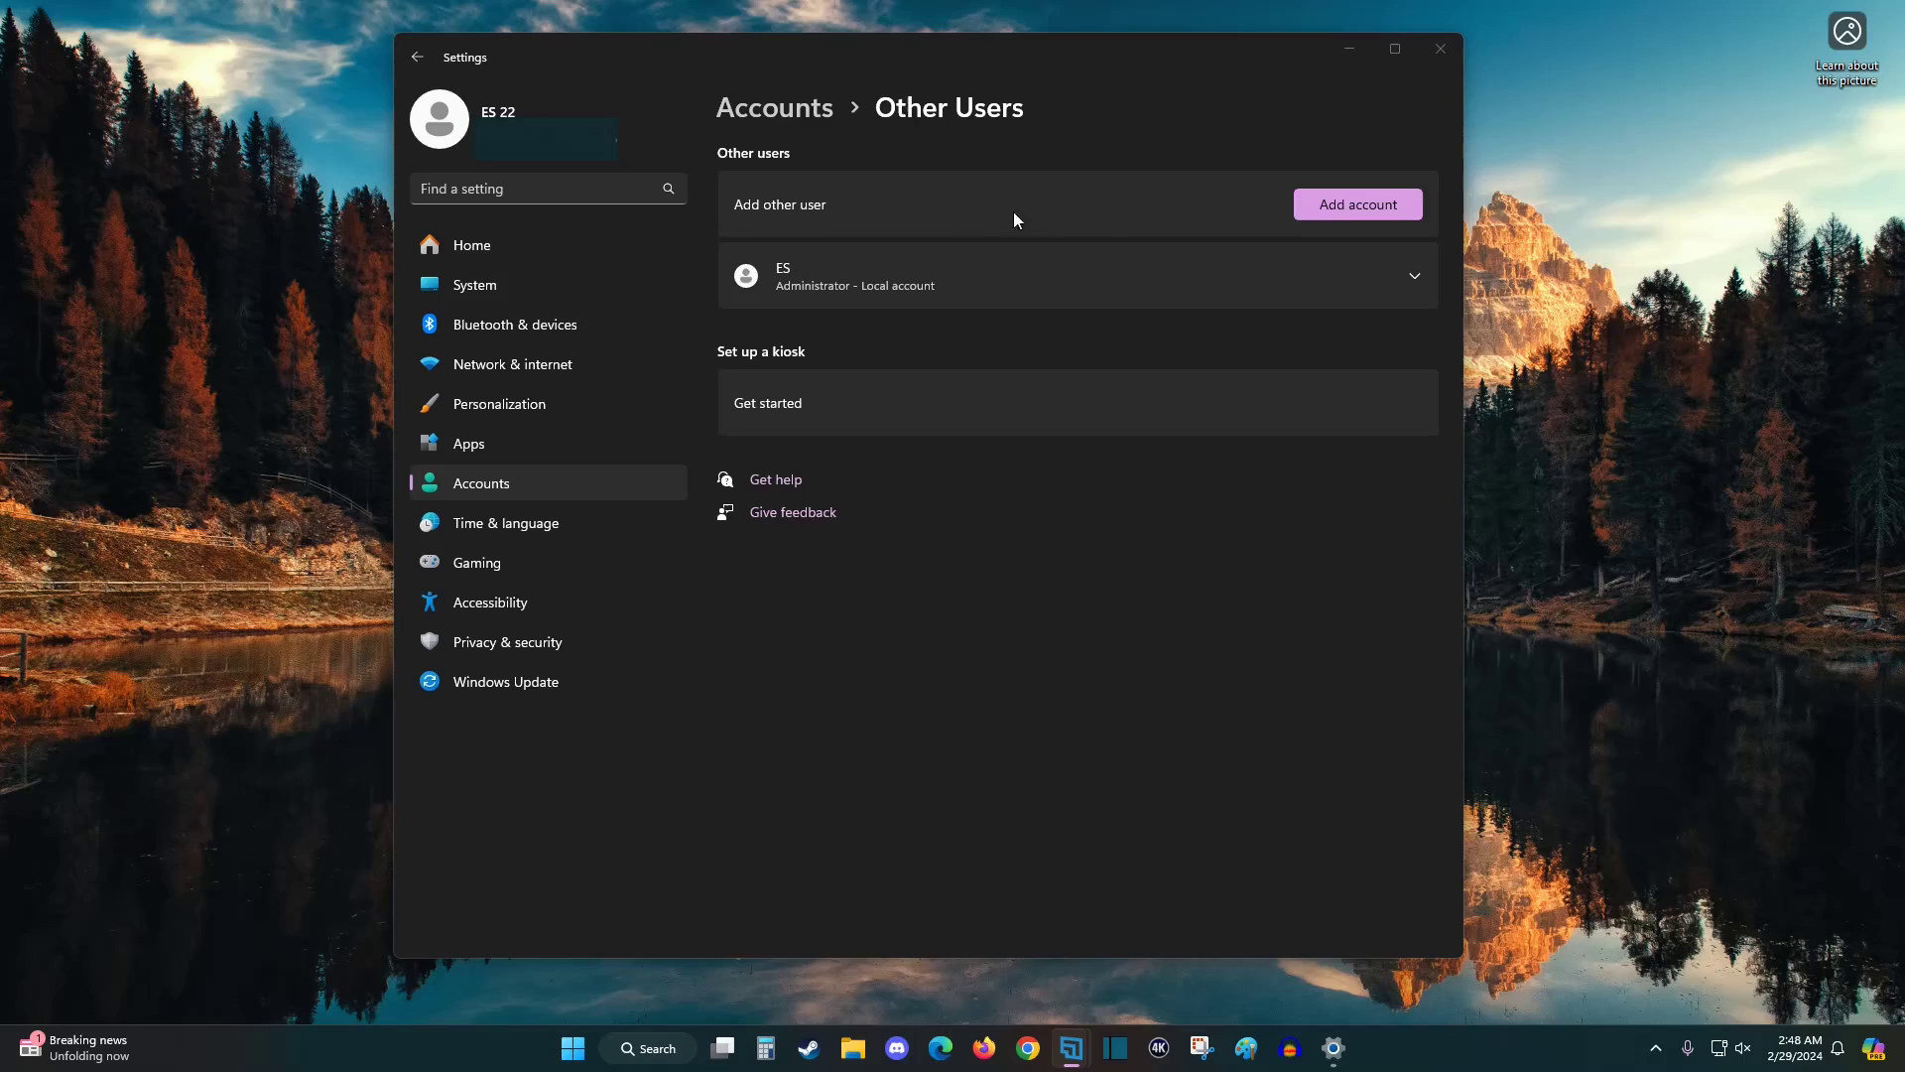
pyautogui.click(1336, 207)
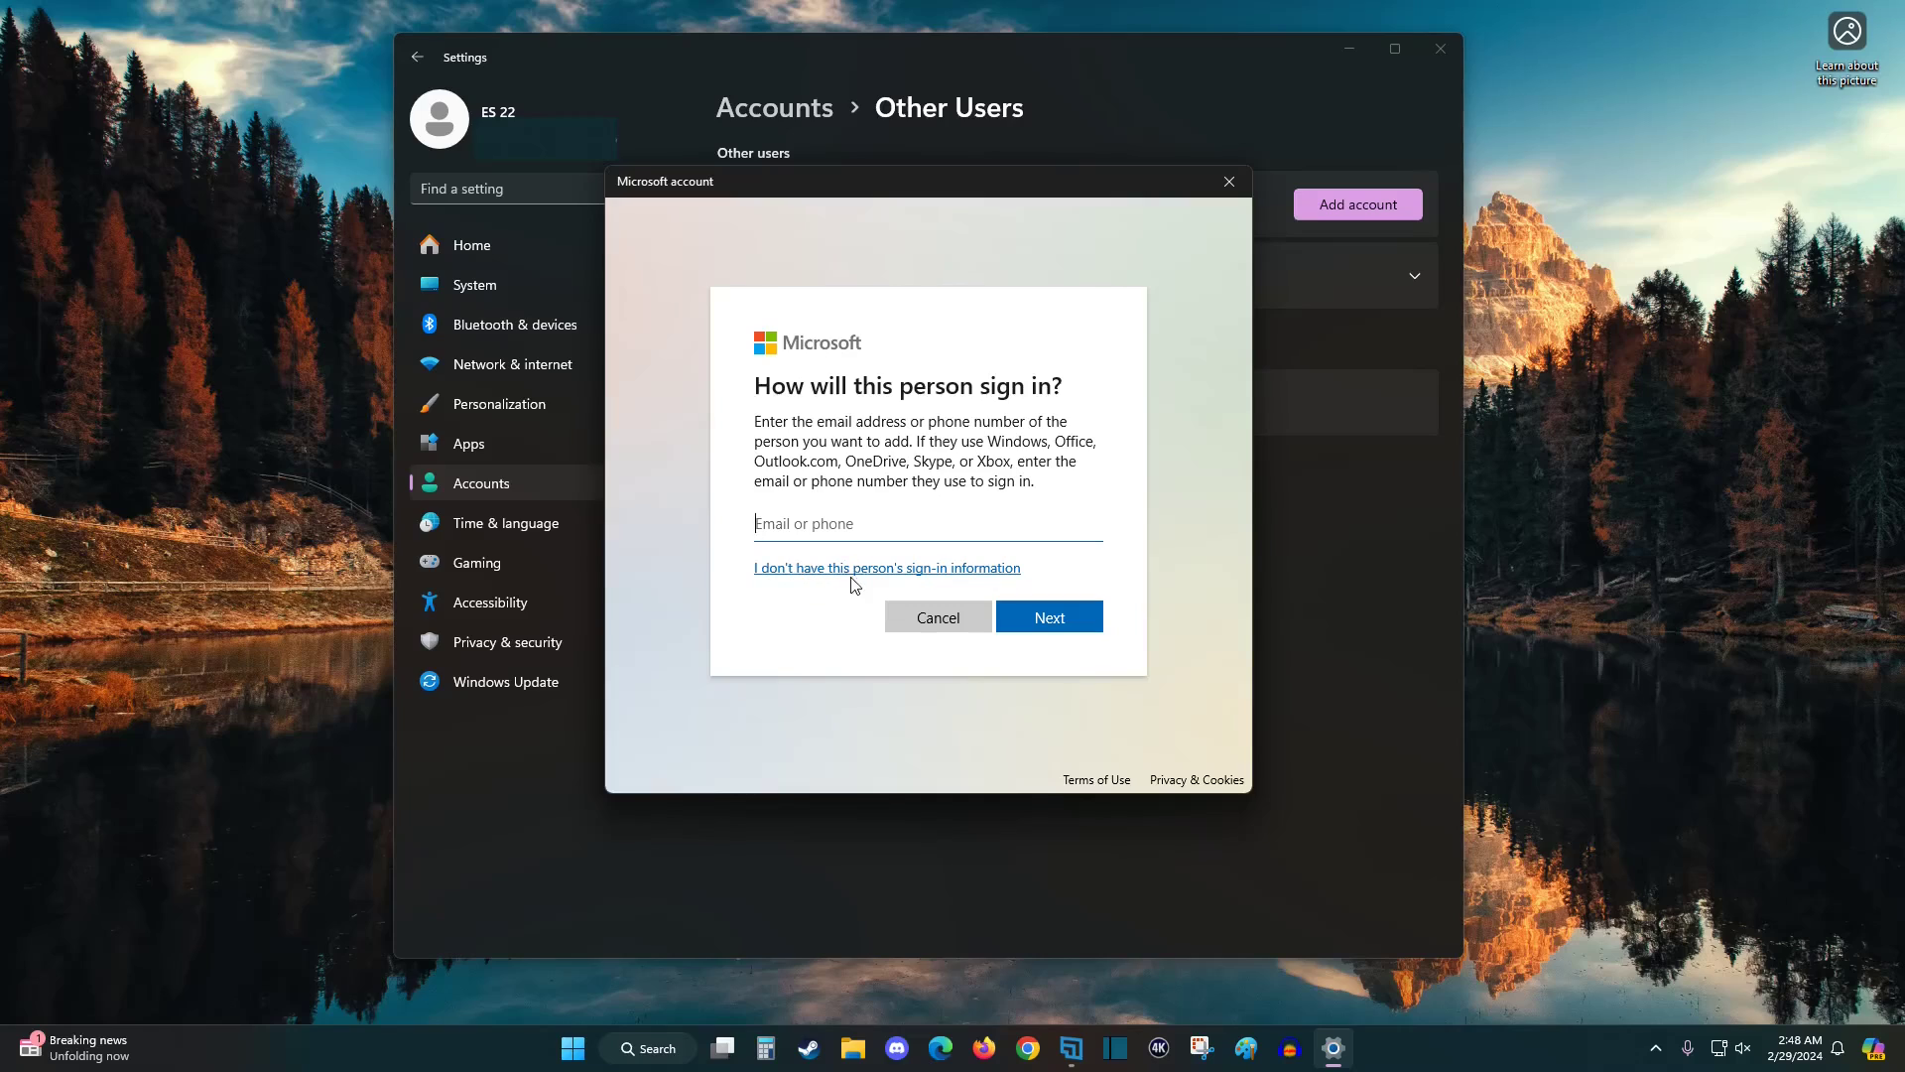
# Choose to add a user without a Microsoft account and reach the user name and password form.
pyautogui.click(973, 568)
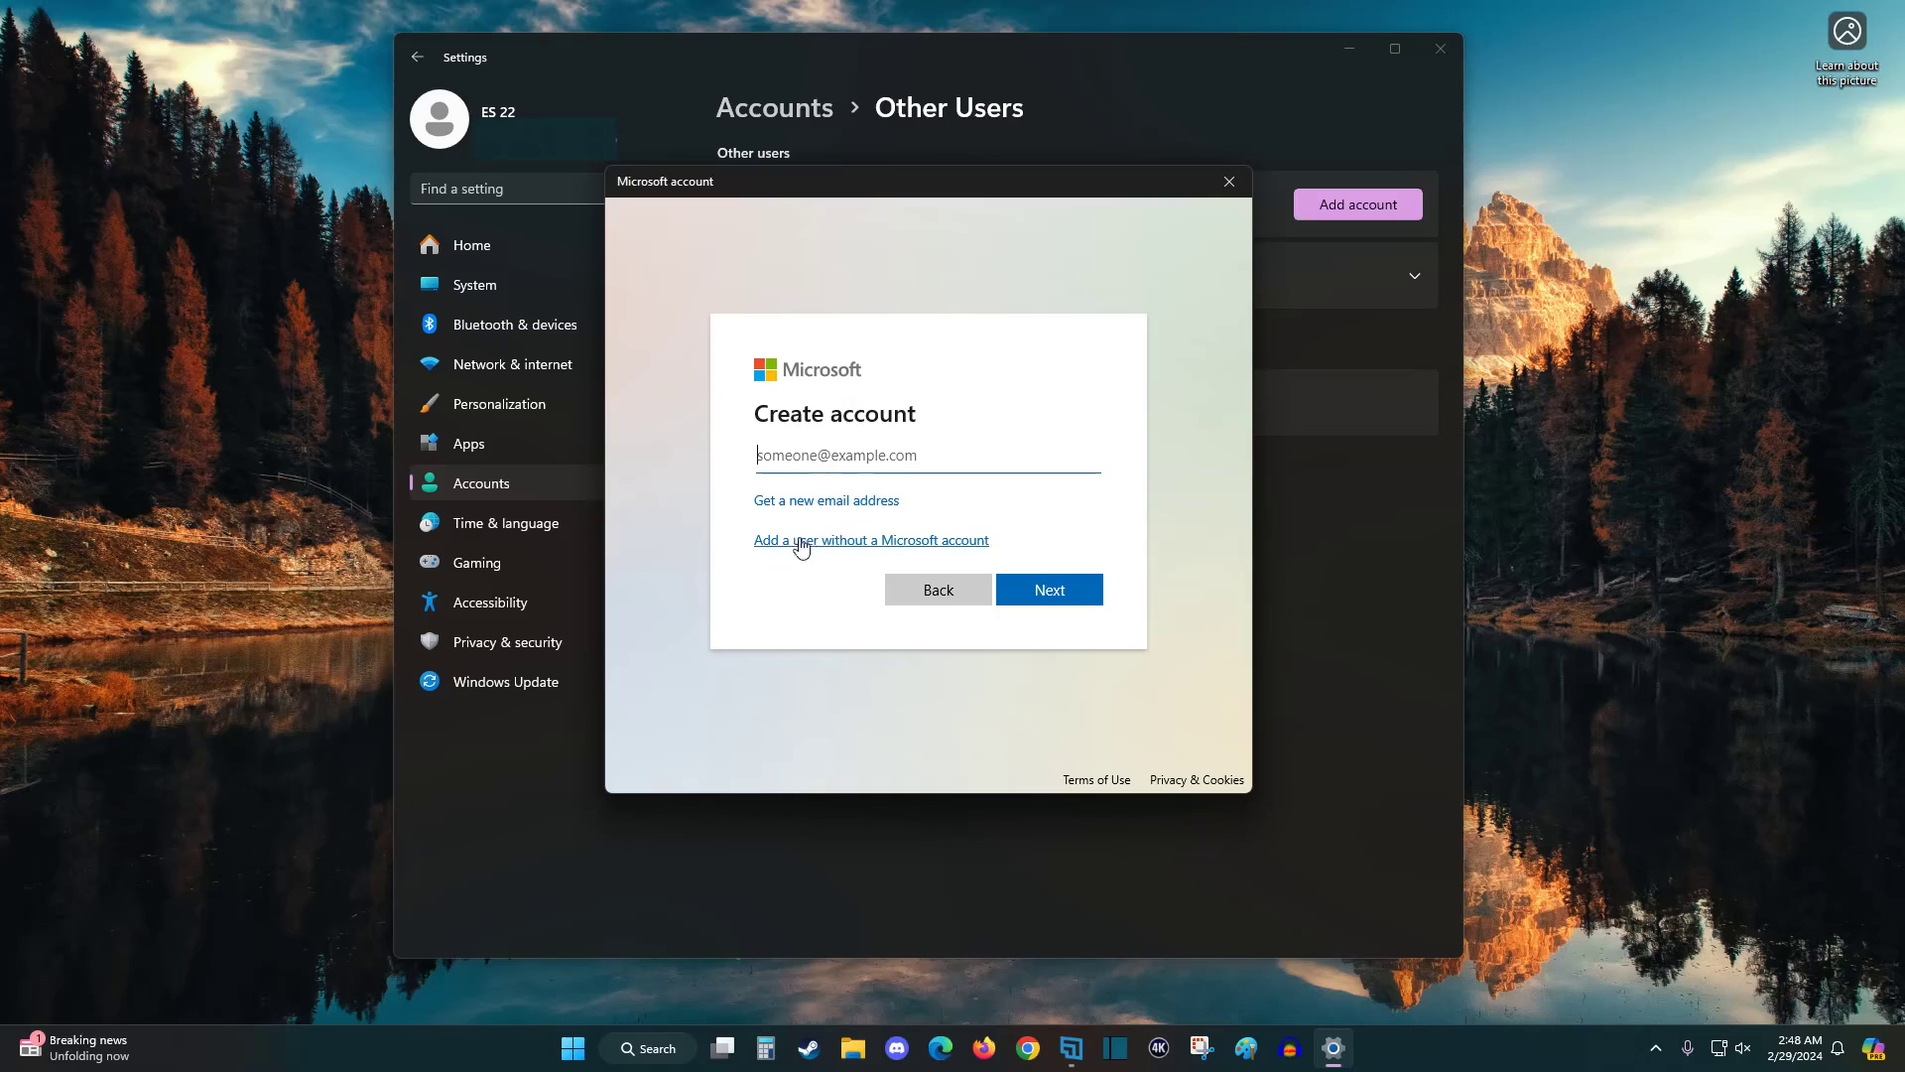
pyautogui.click(922, 544)
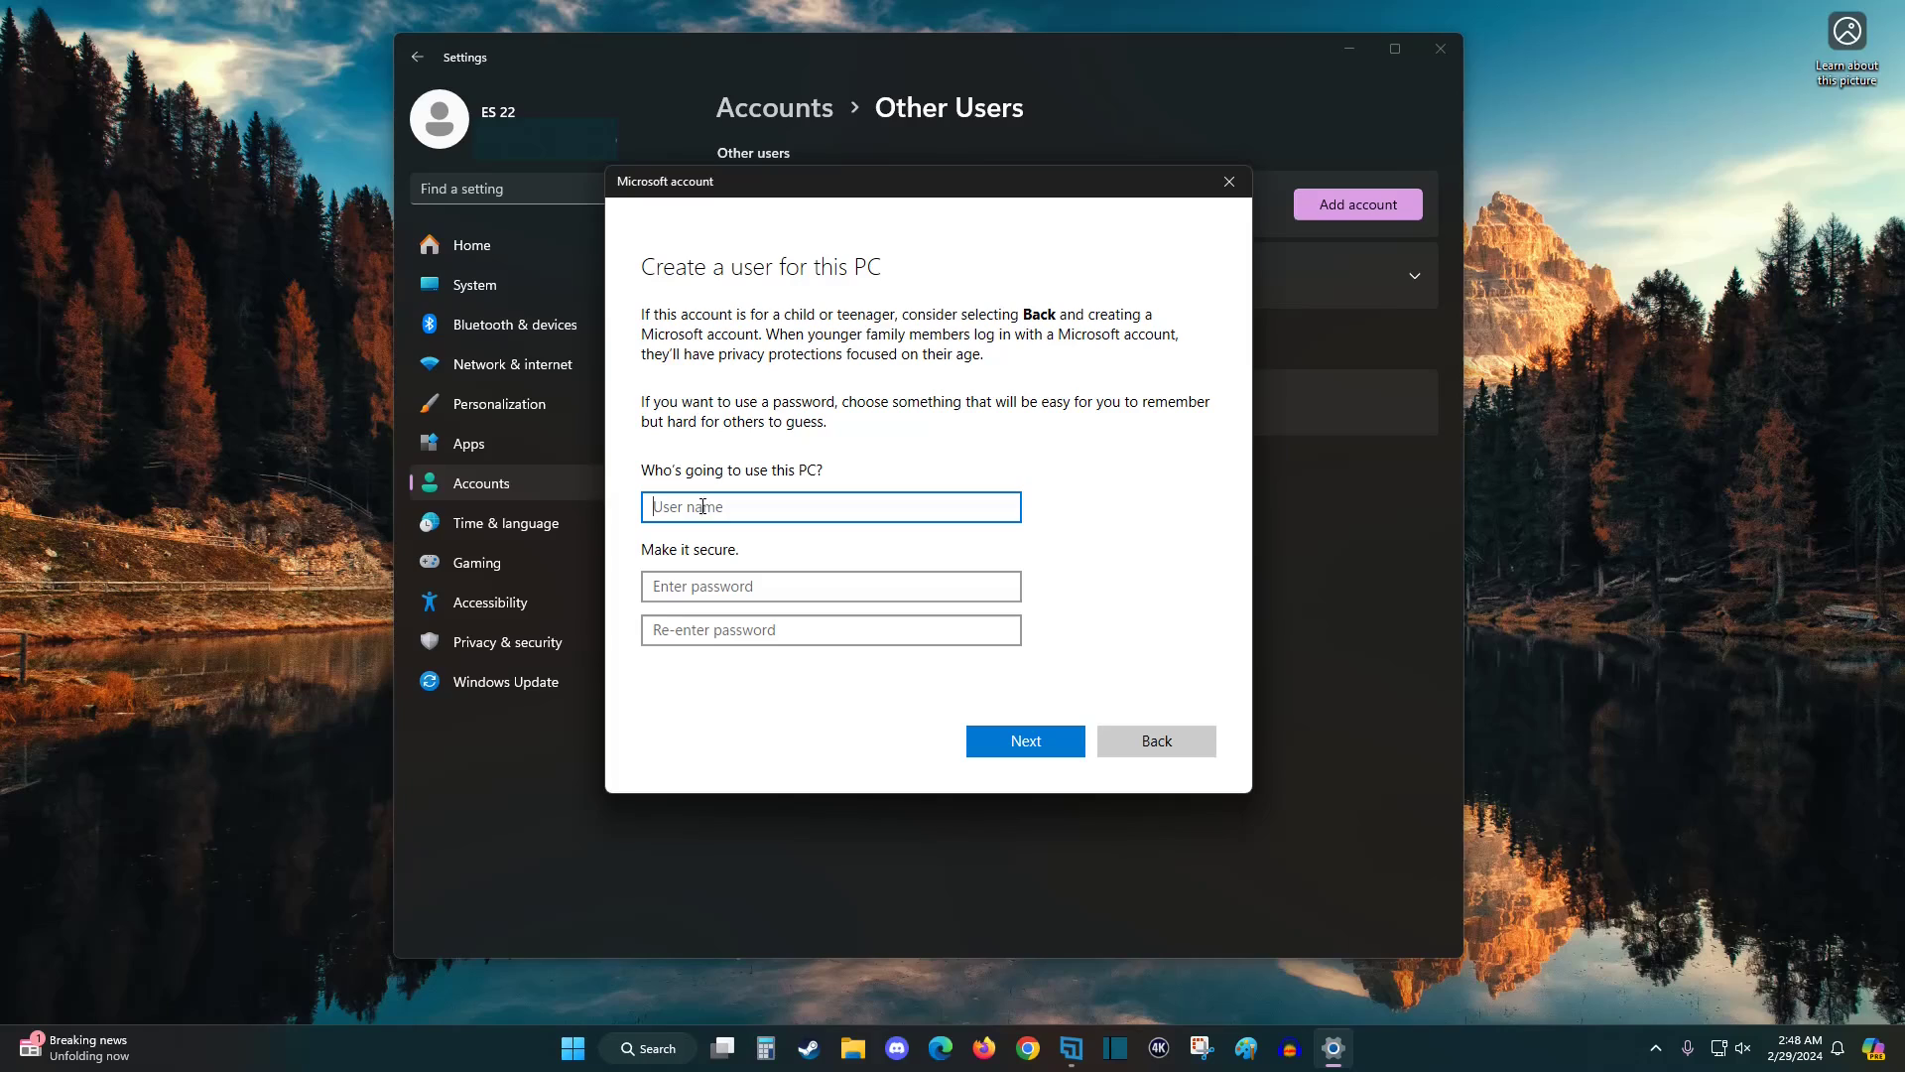
pyautogui.click(681, 589)
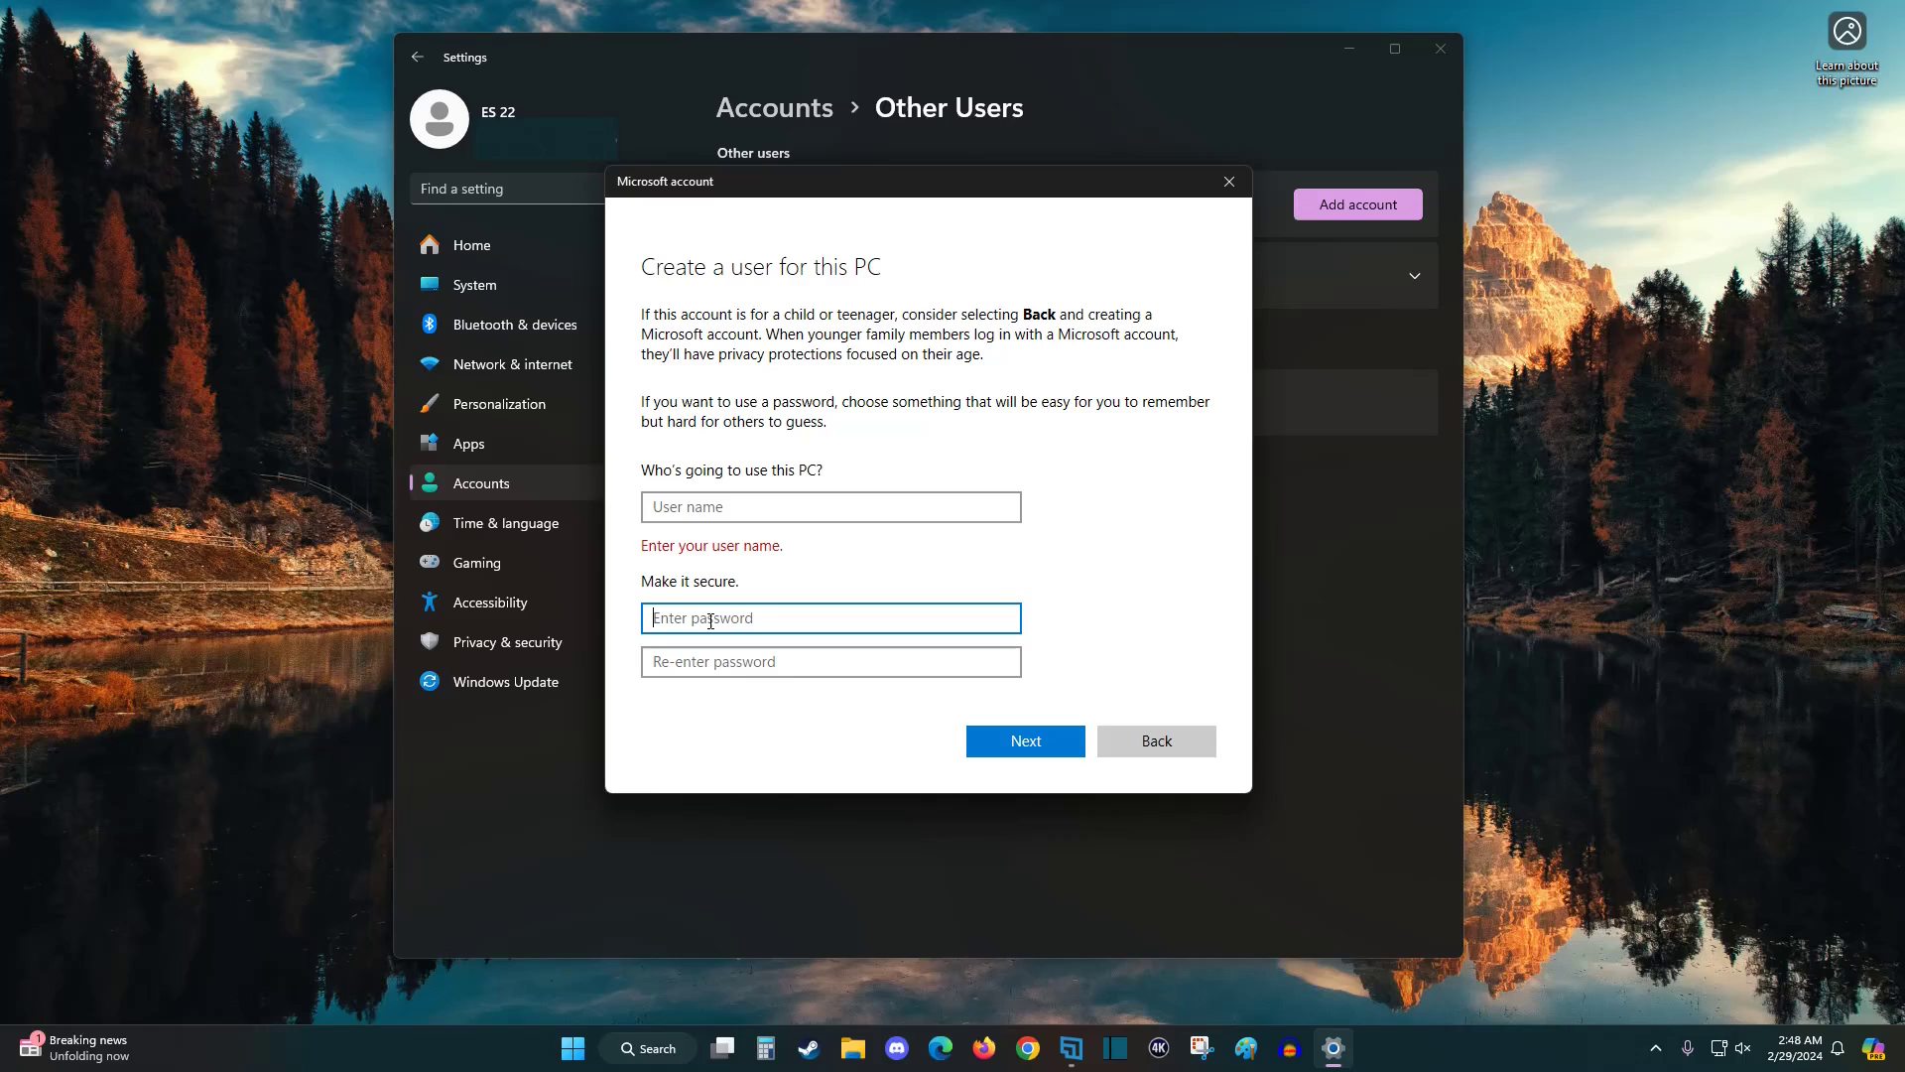
# Close the create-user form and set the other local account's type to Administrator.
pyautogui.click(1228, 184)
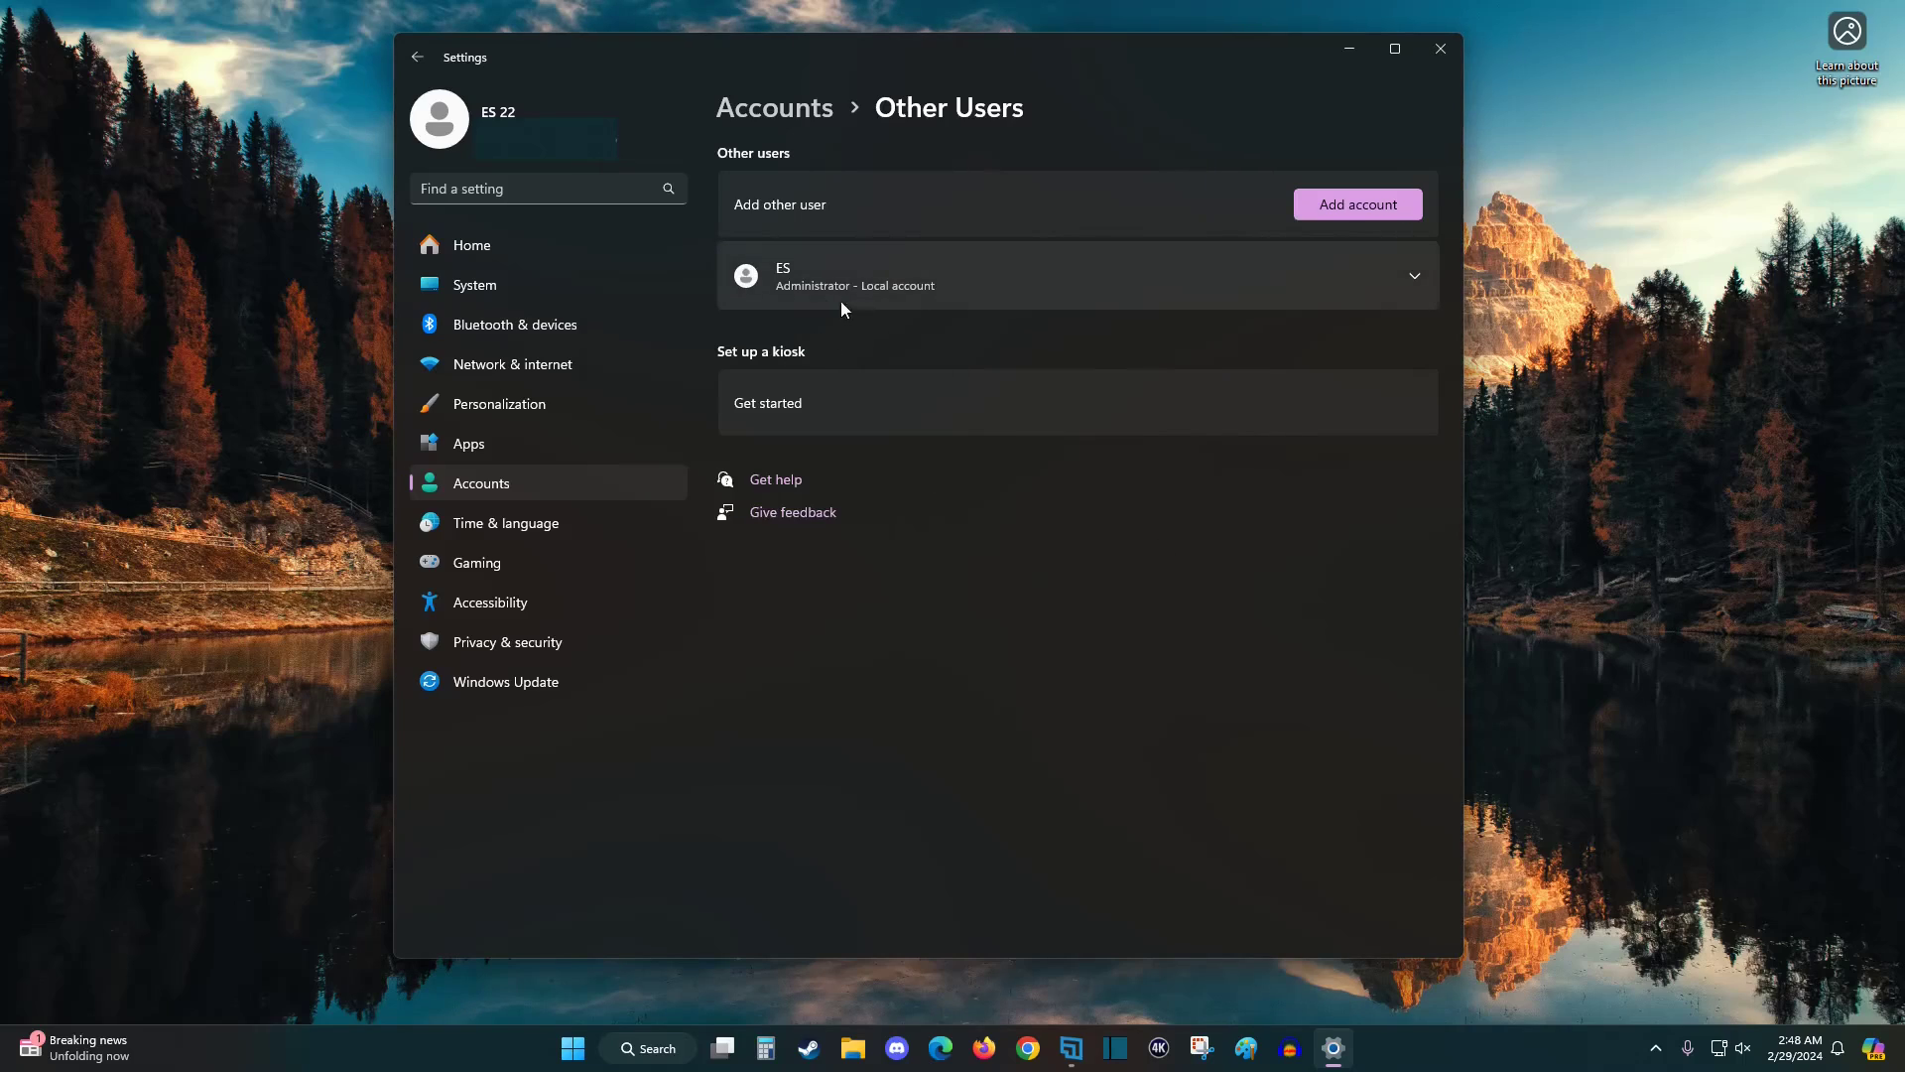
pyautogui.click(1109, 281)
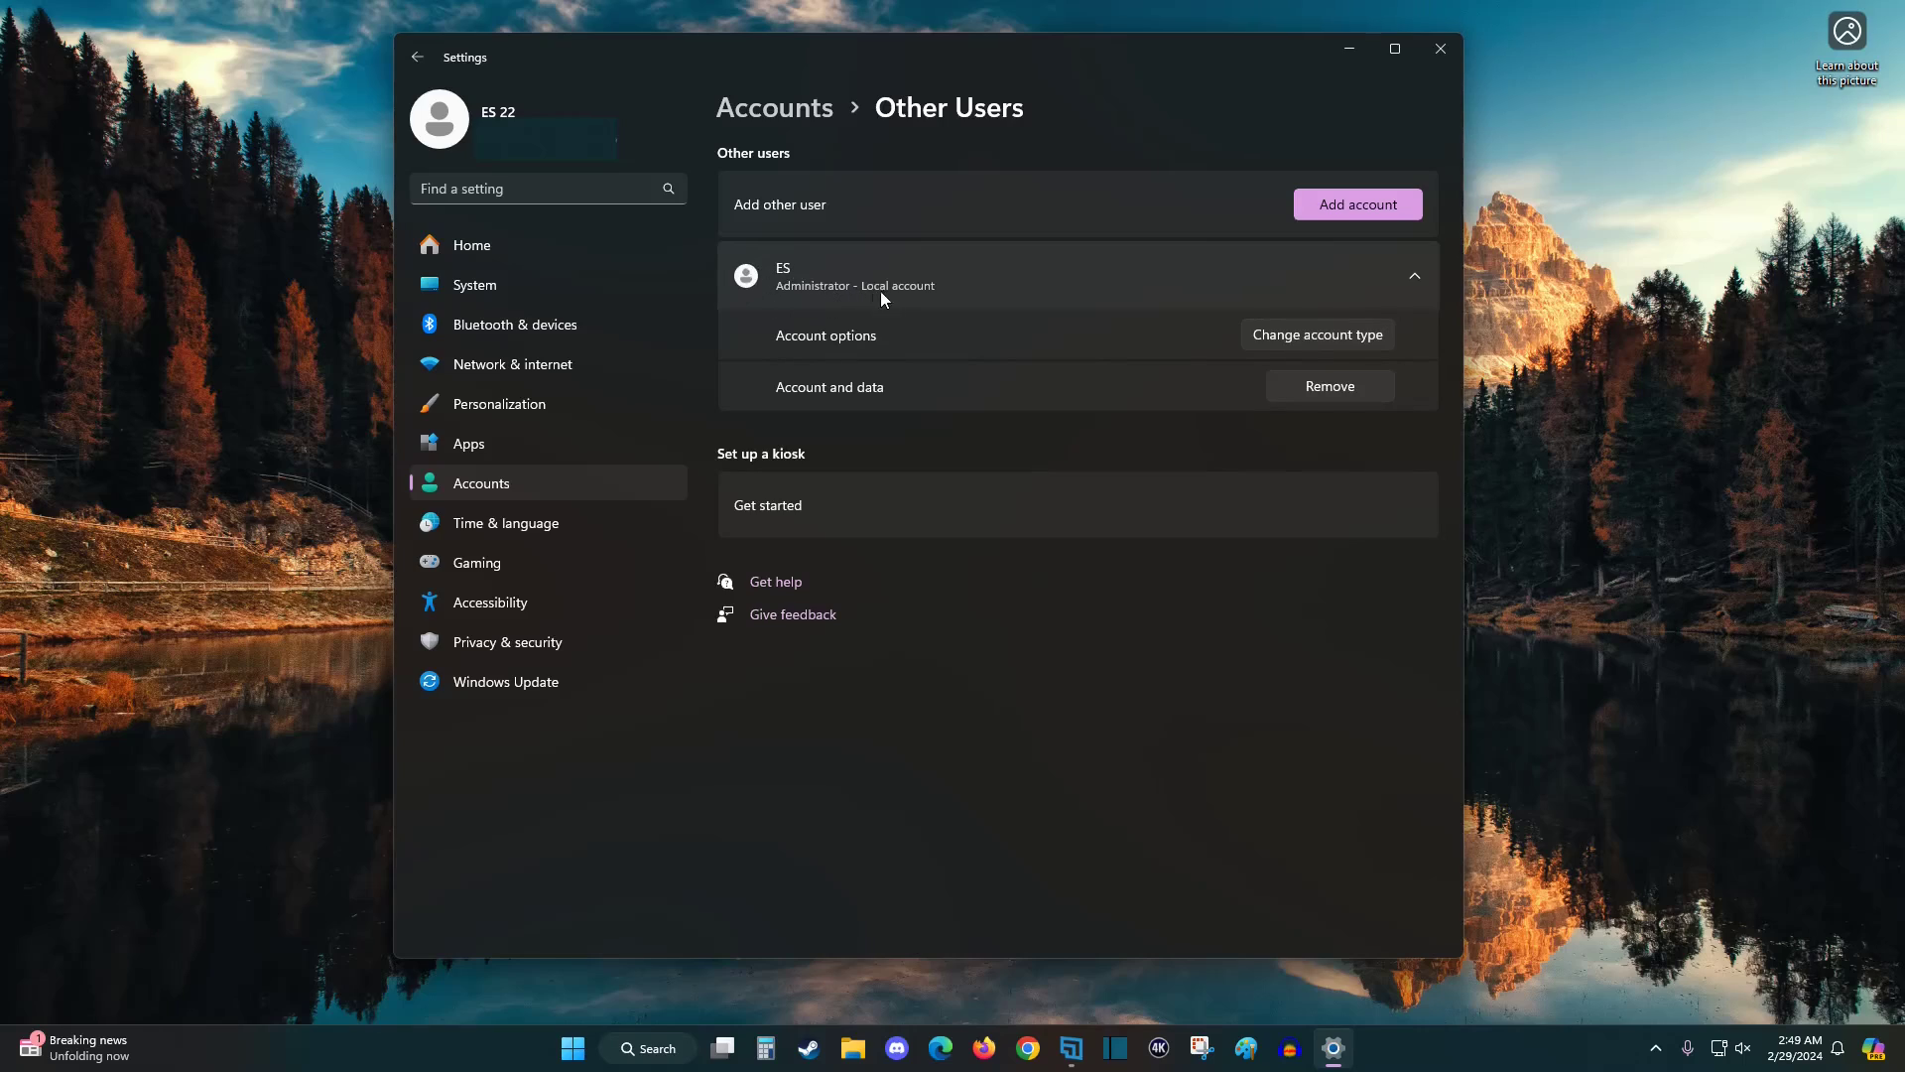
pyautogui.click(1361, 338)
pyautogui.click(706, 529)
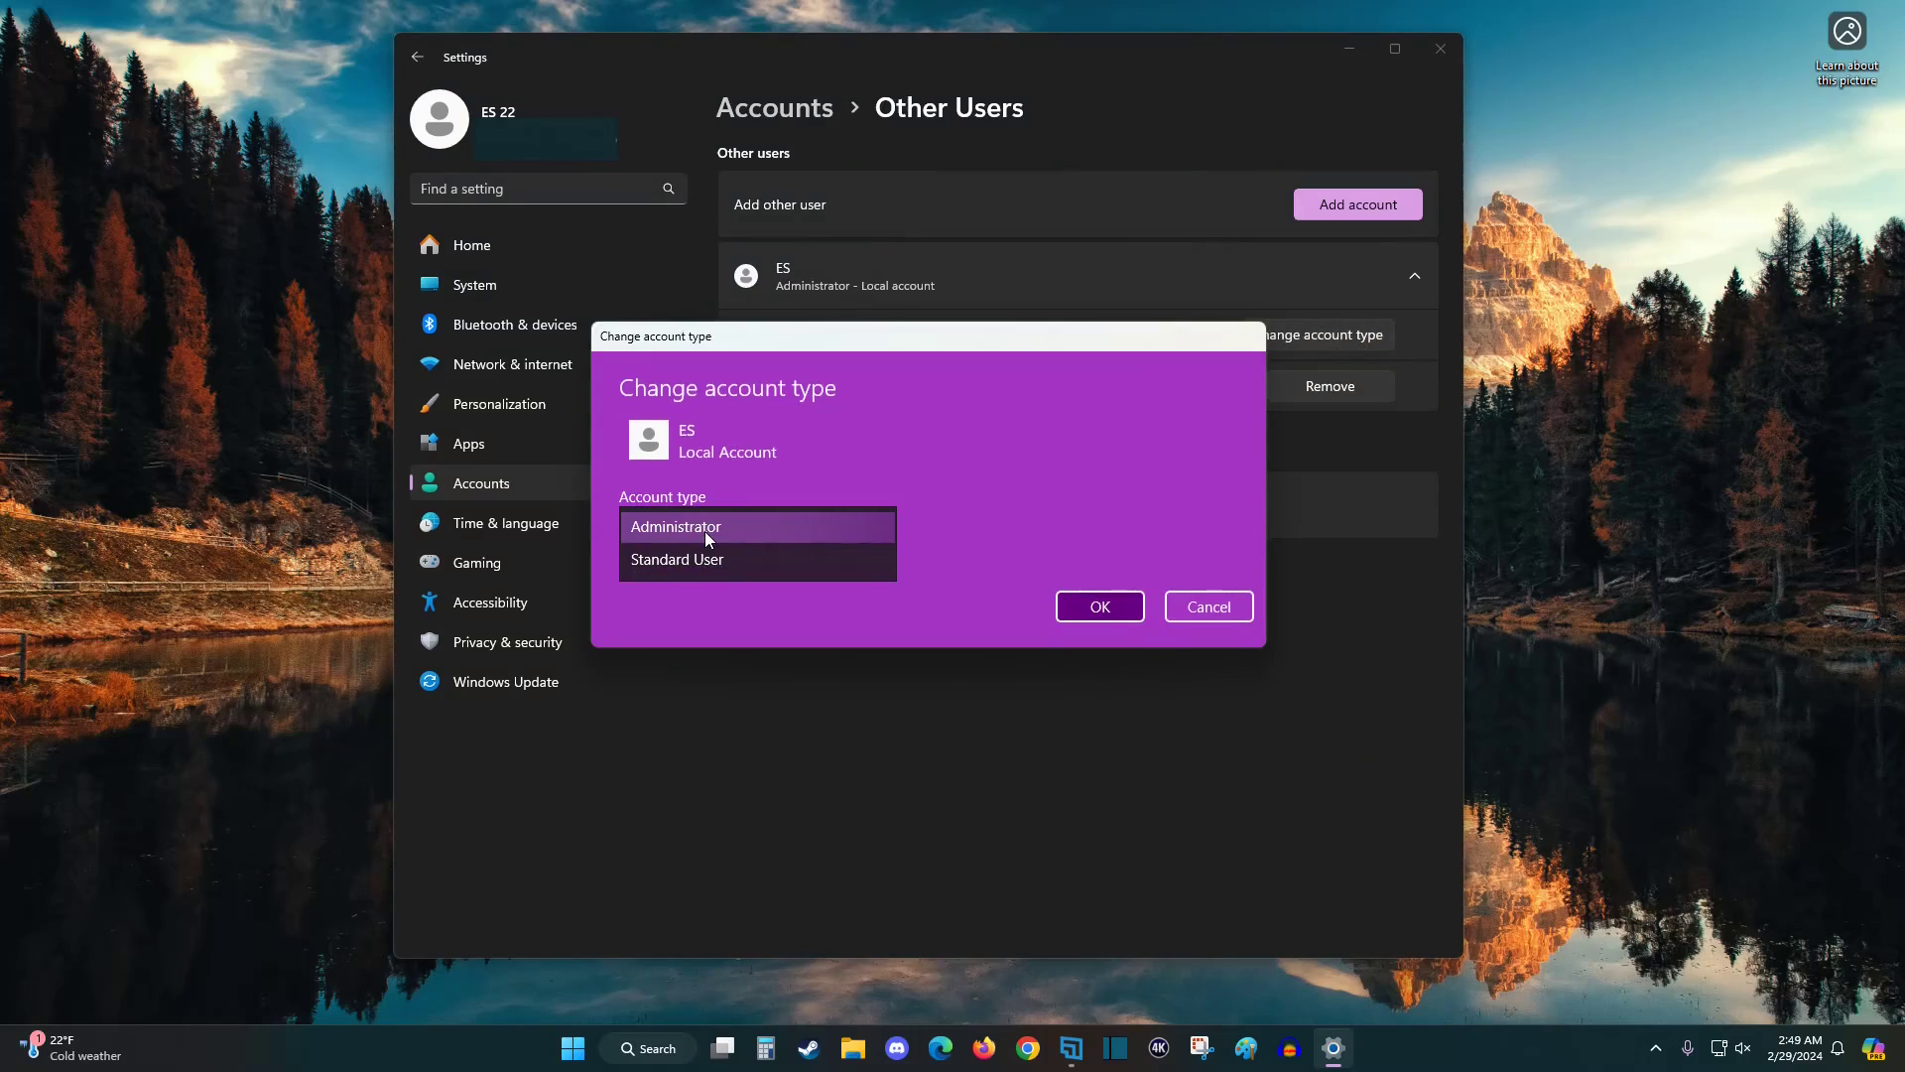
pyautogui.click(705, 532)
pyautogui.click(1099, 606)
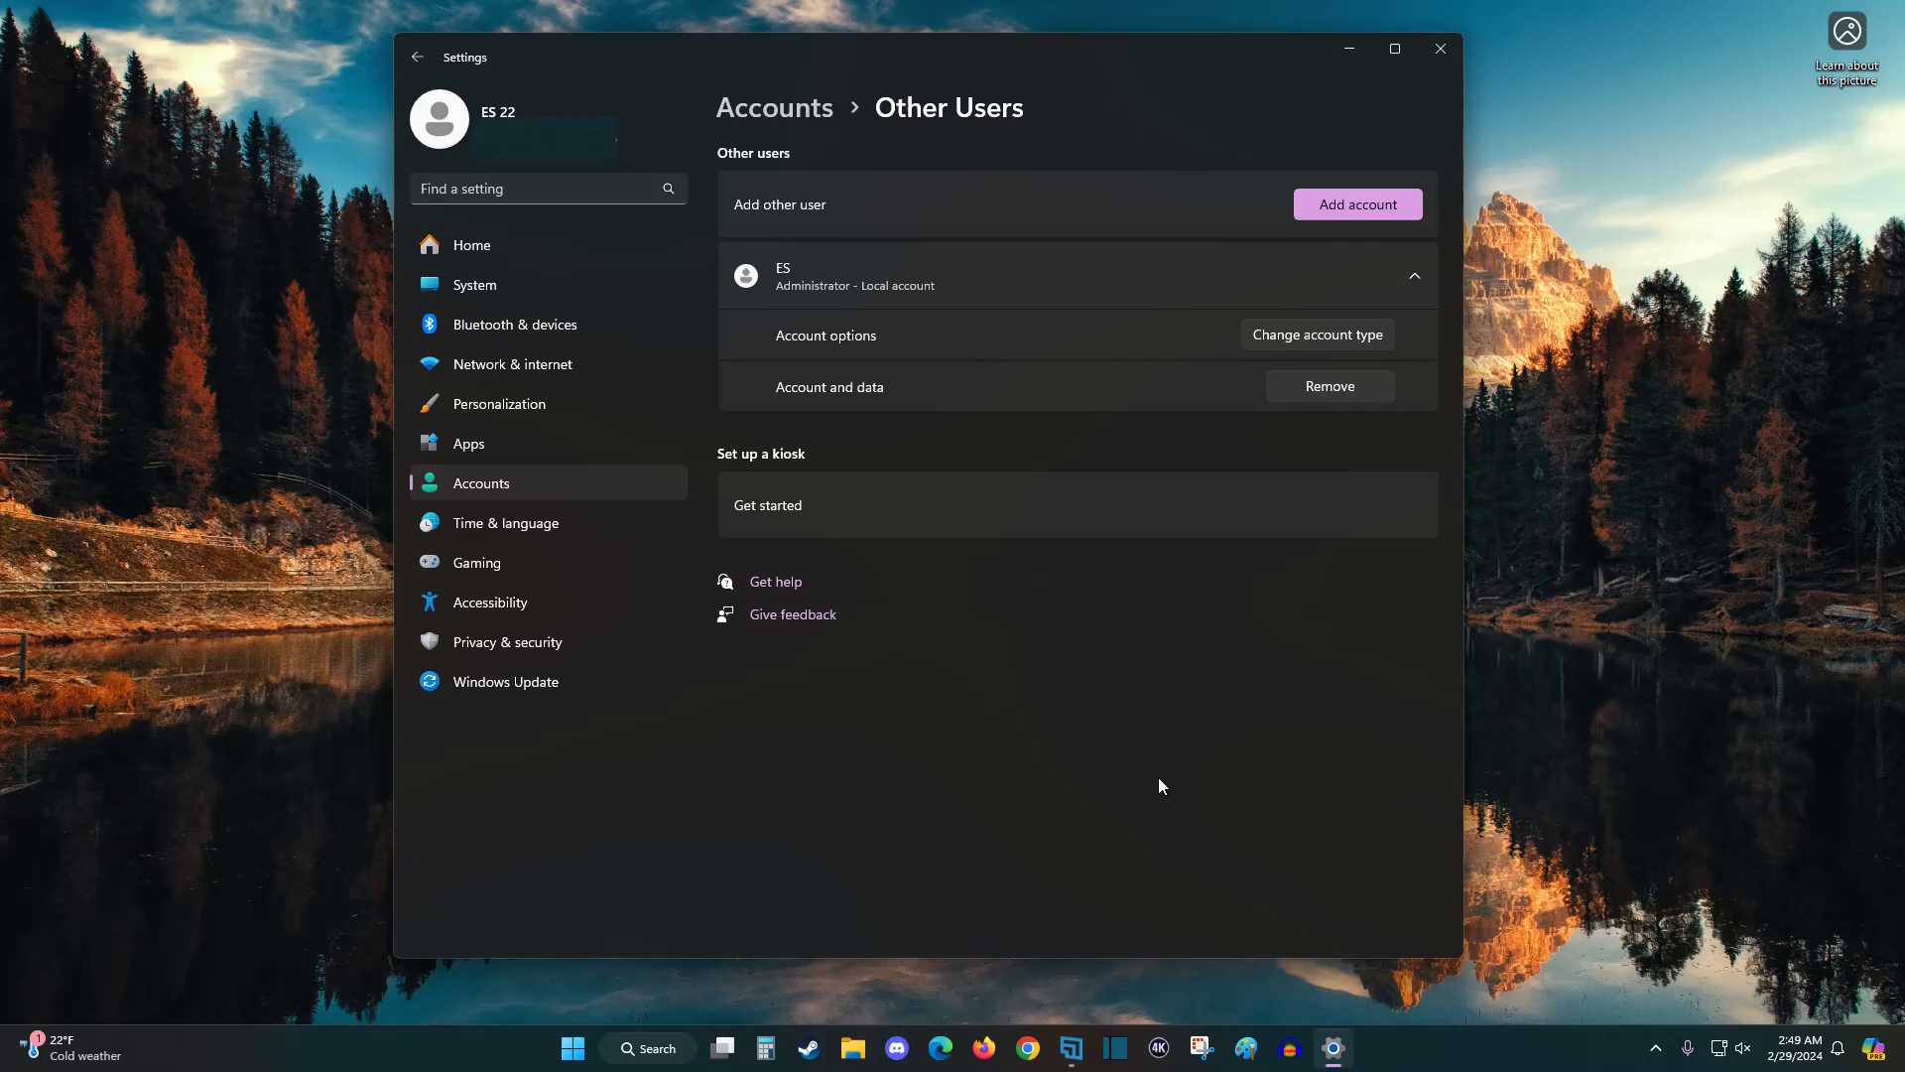
# Sign out of the current account and confirm the new local account's desktop after signing in.
pyautogui.click(567, 1052)
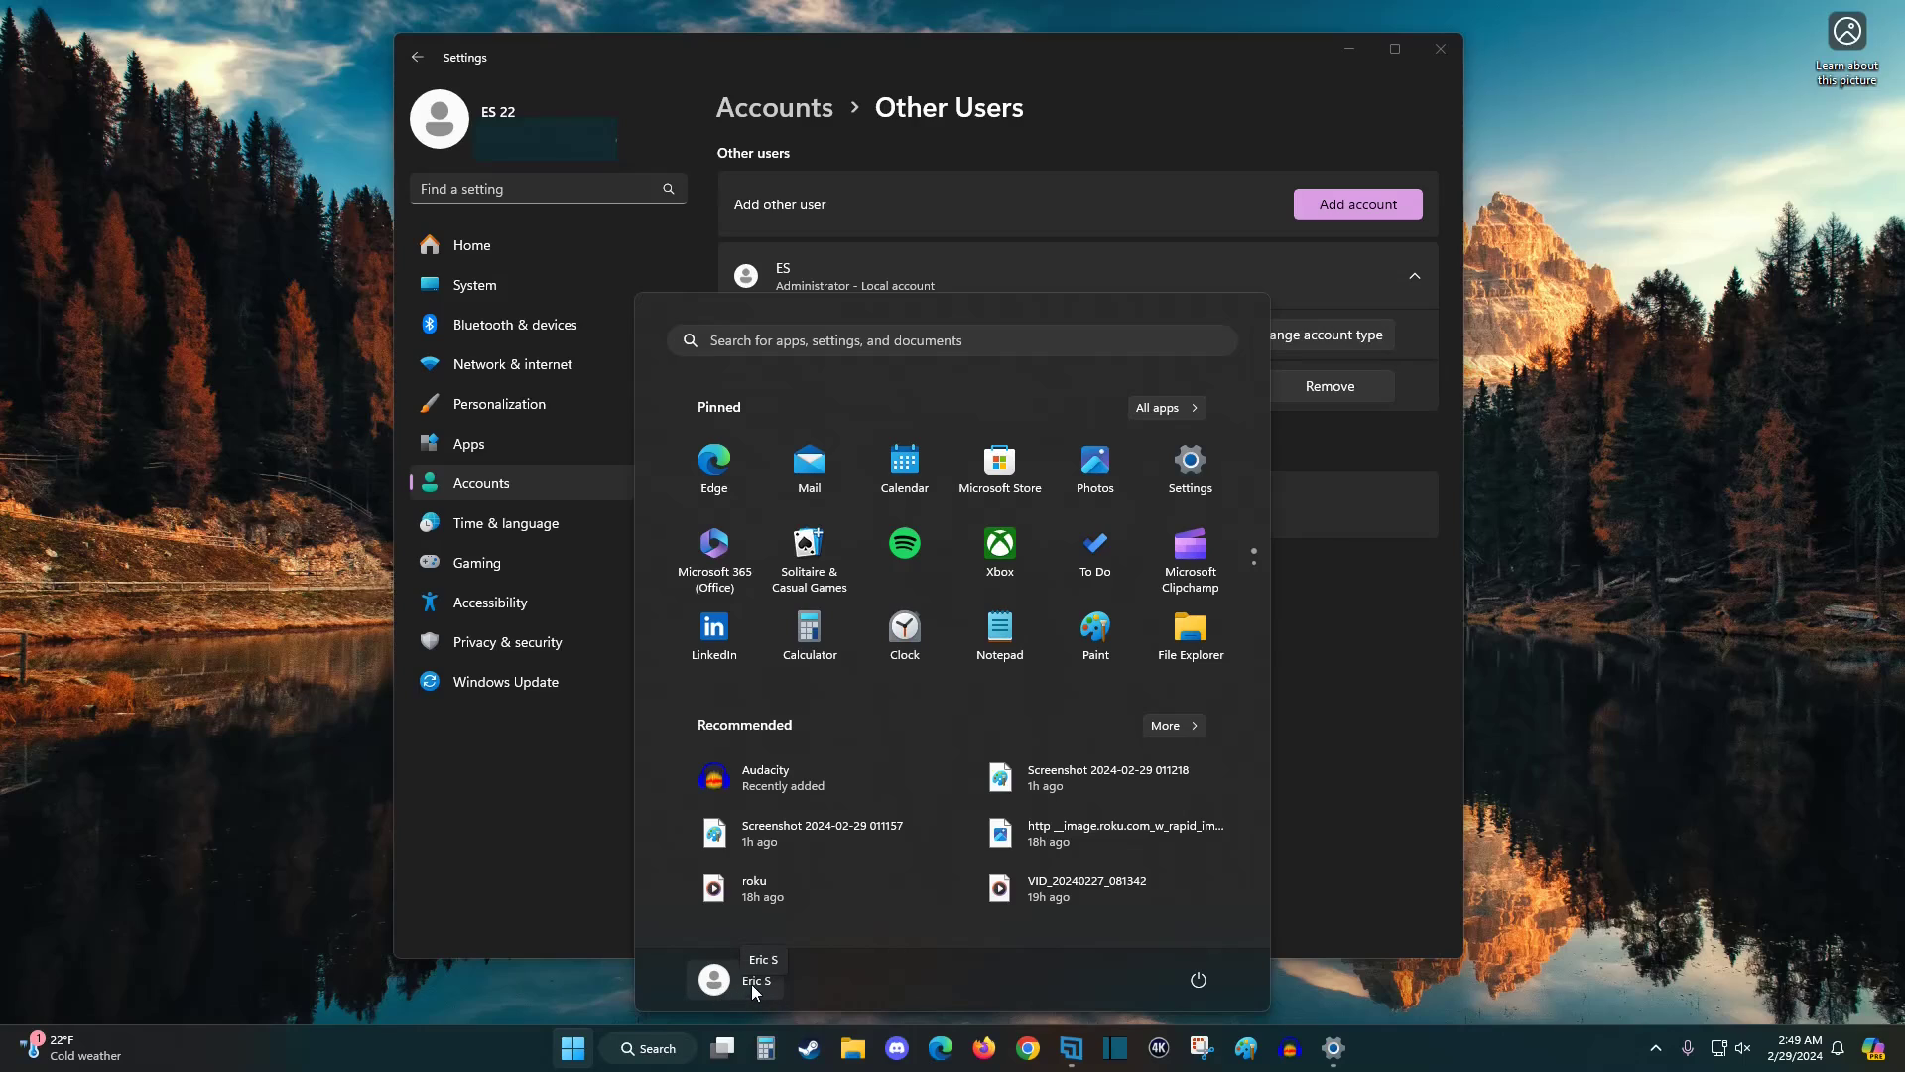
pyautogui.click(747, 992)
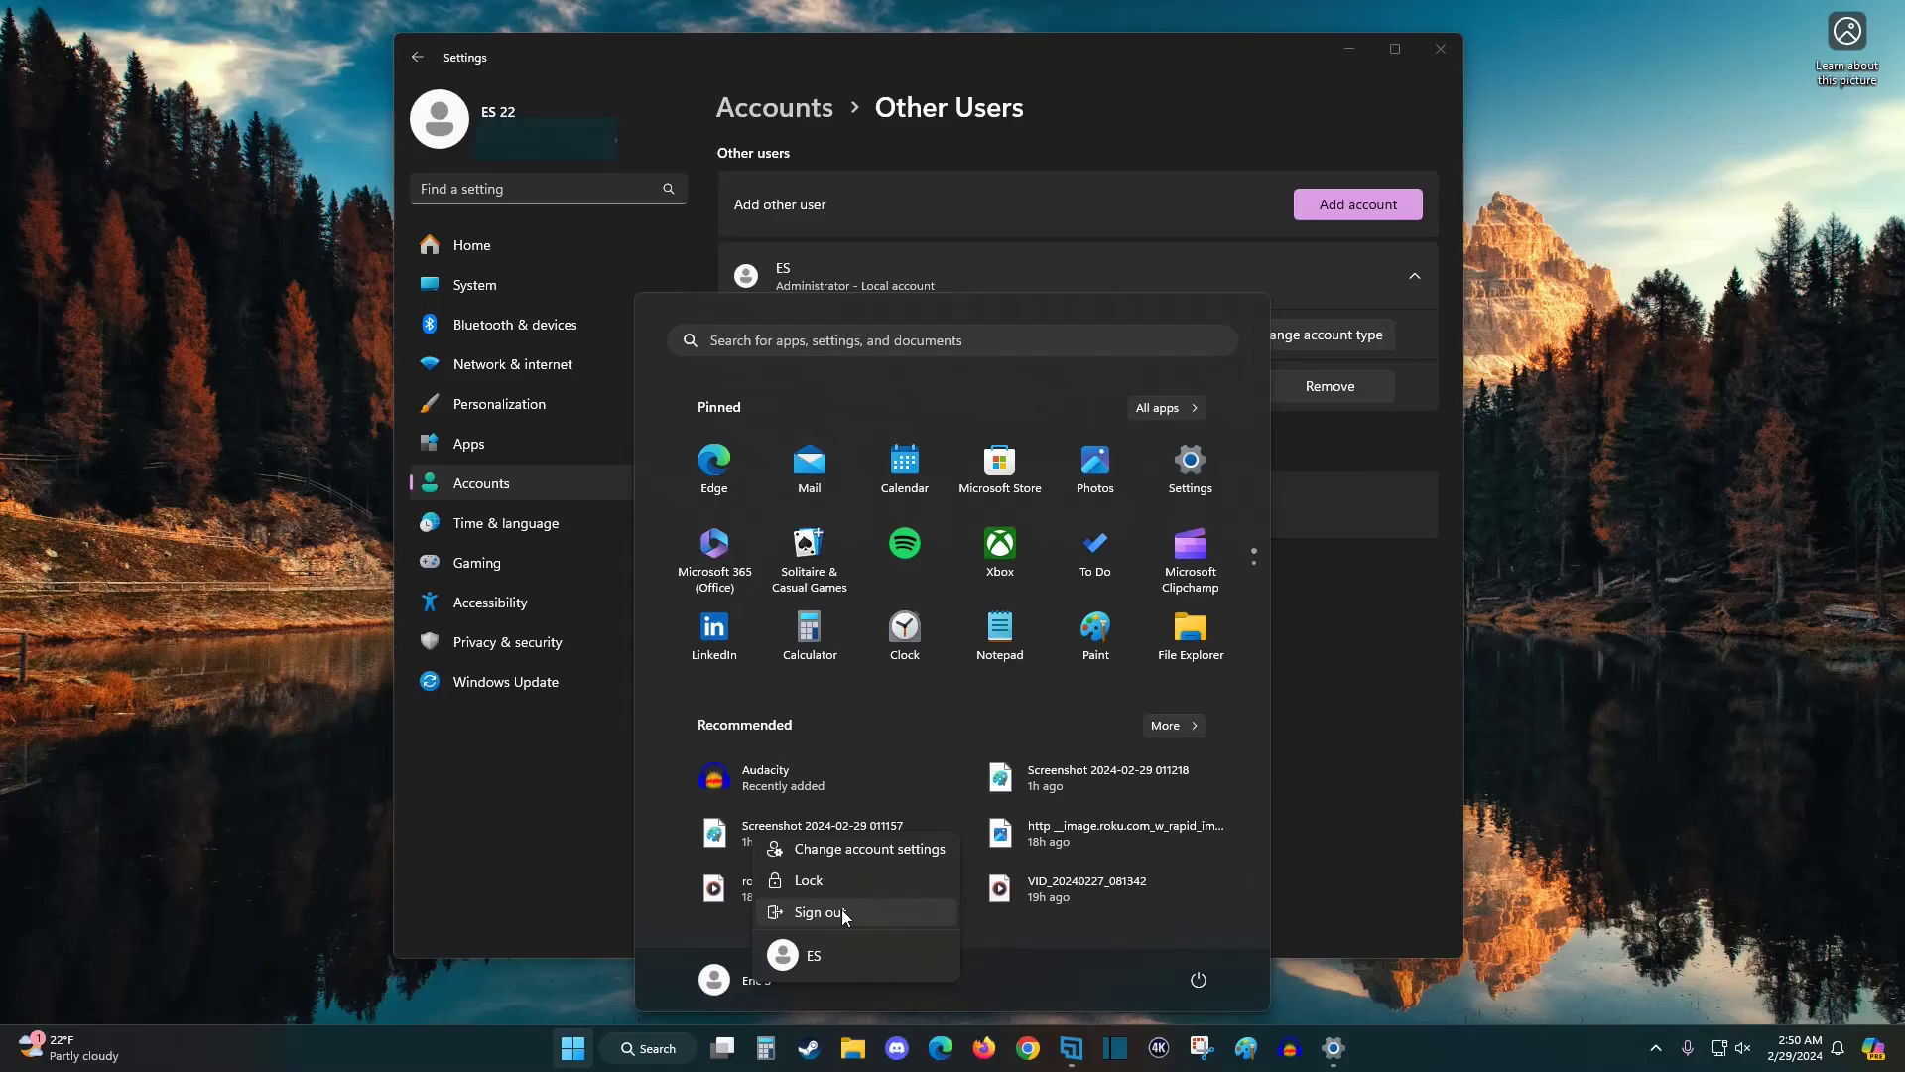
pyautogui.click(822, 912)
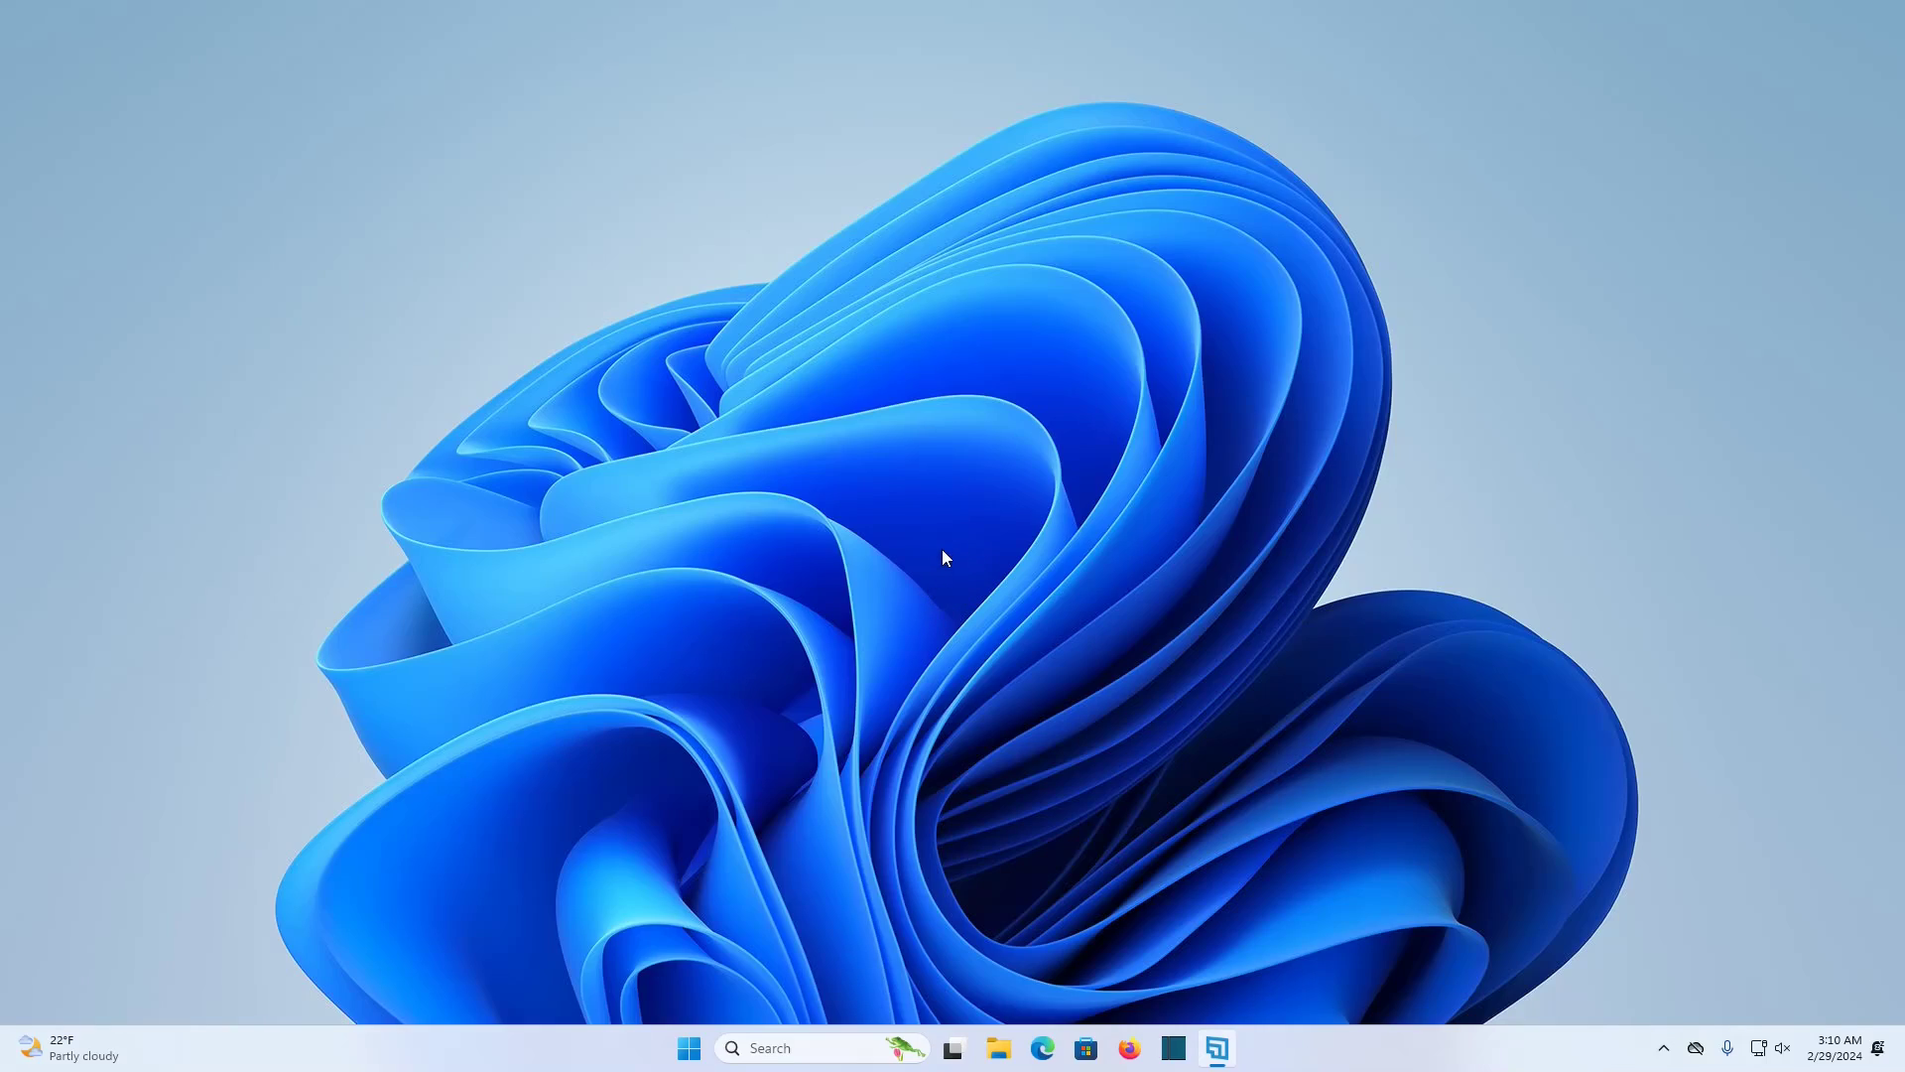
pyautogui.click(688, 1048)
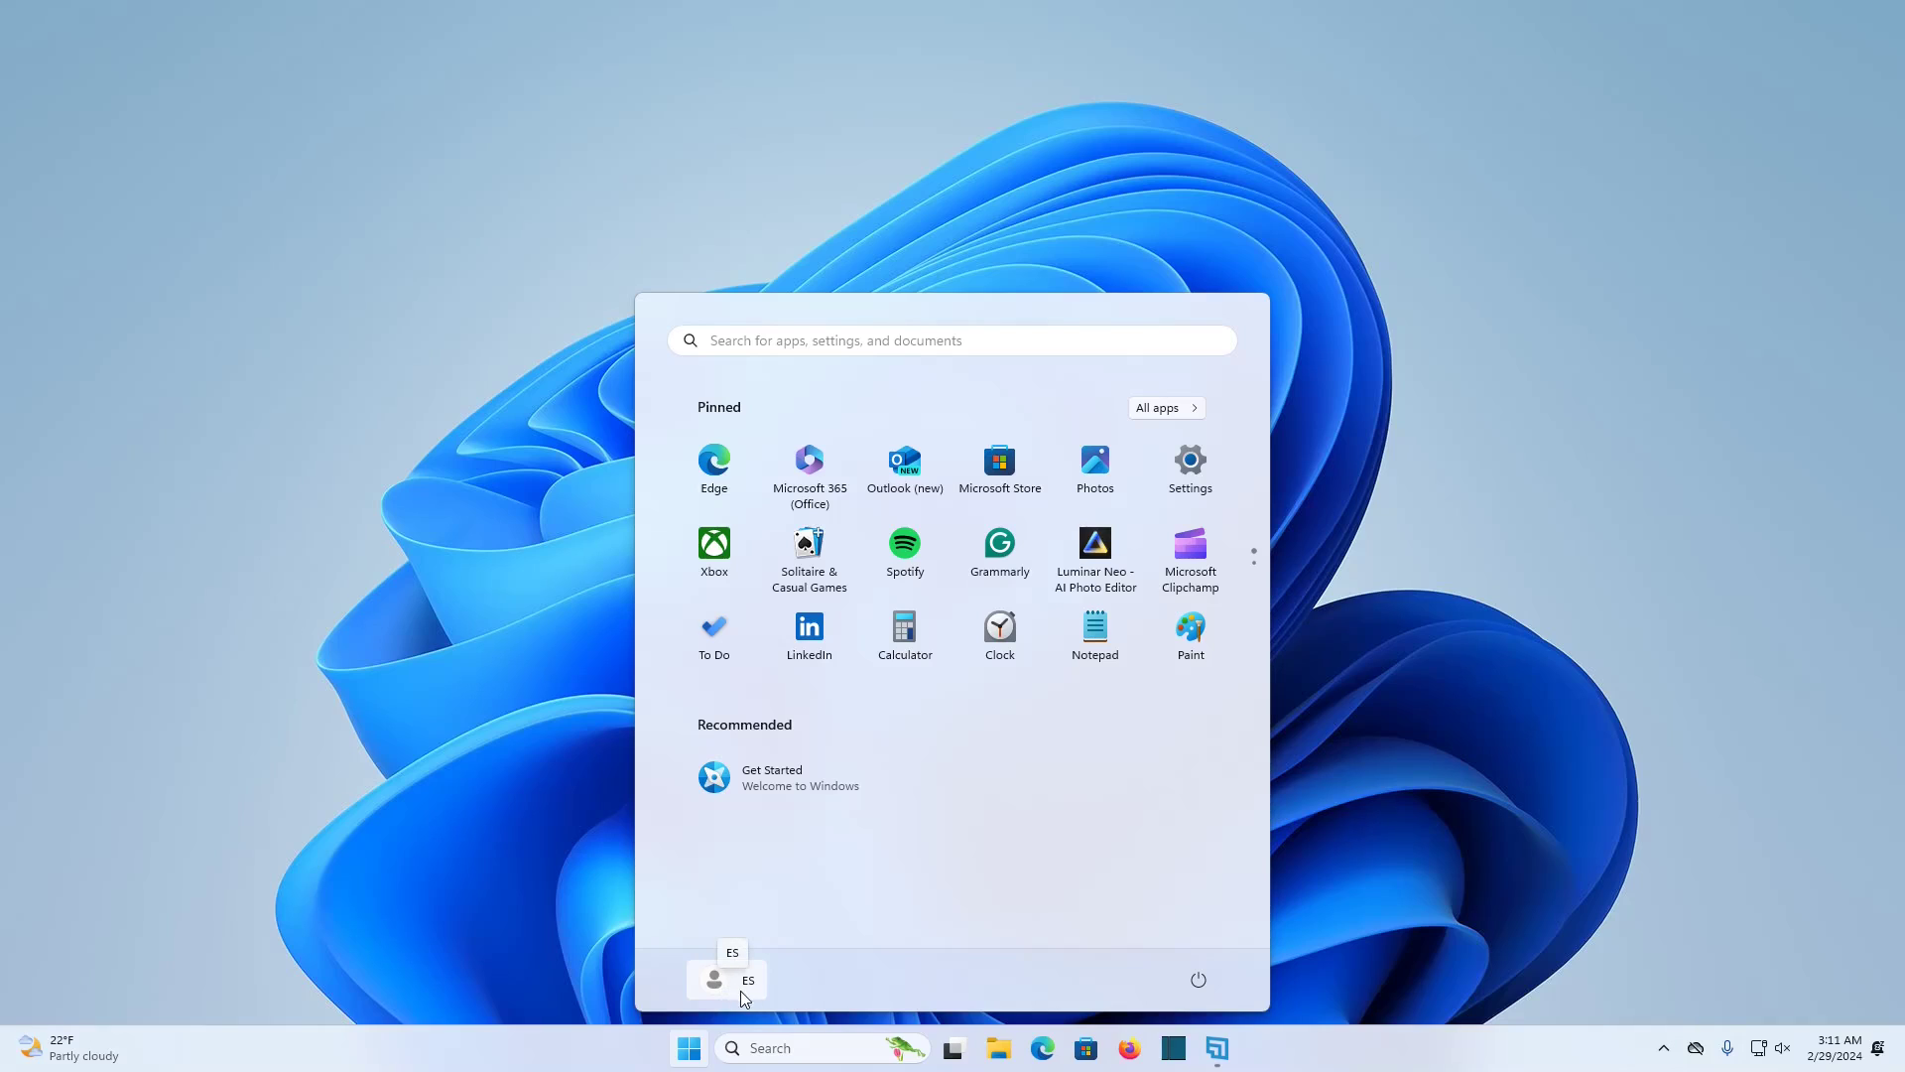
pyautogui.click(1603, 585)
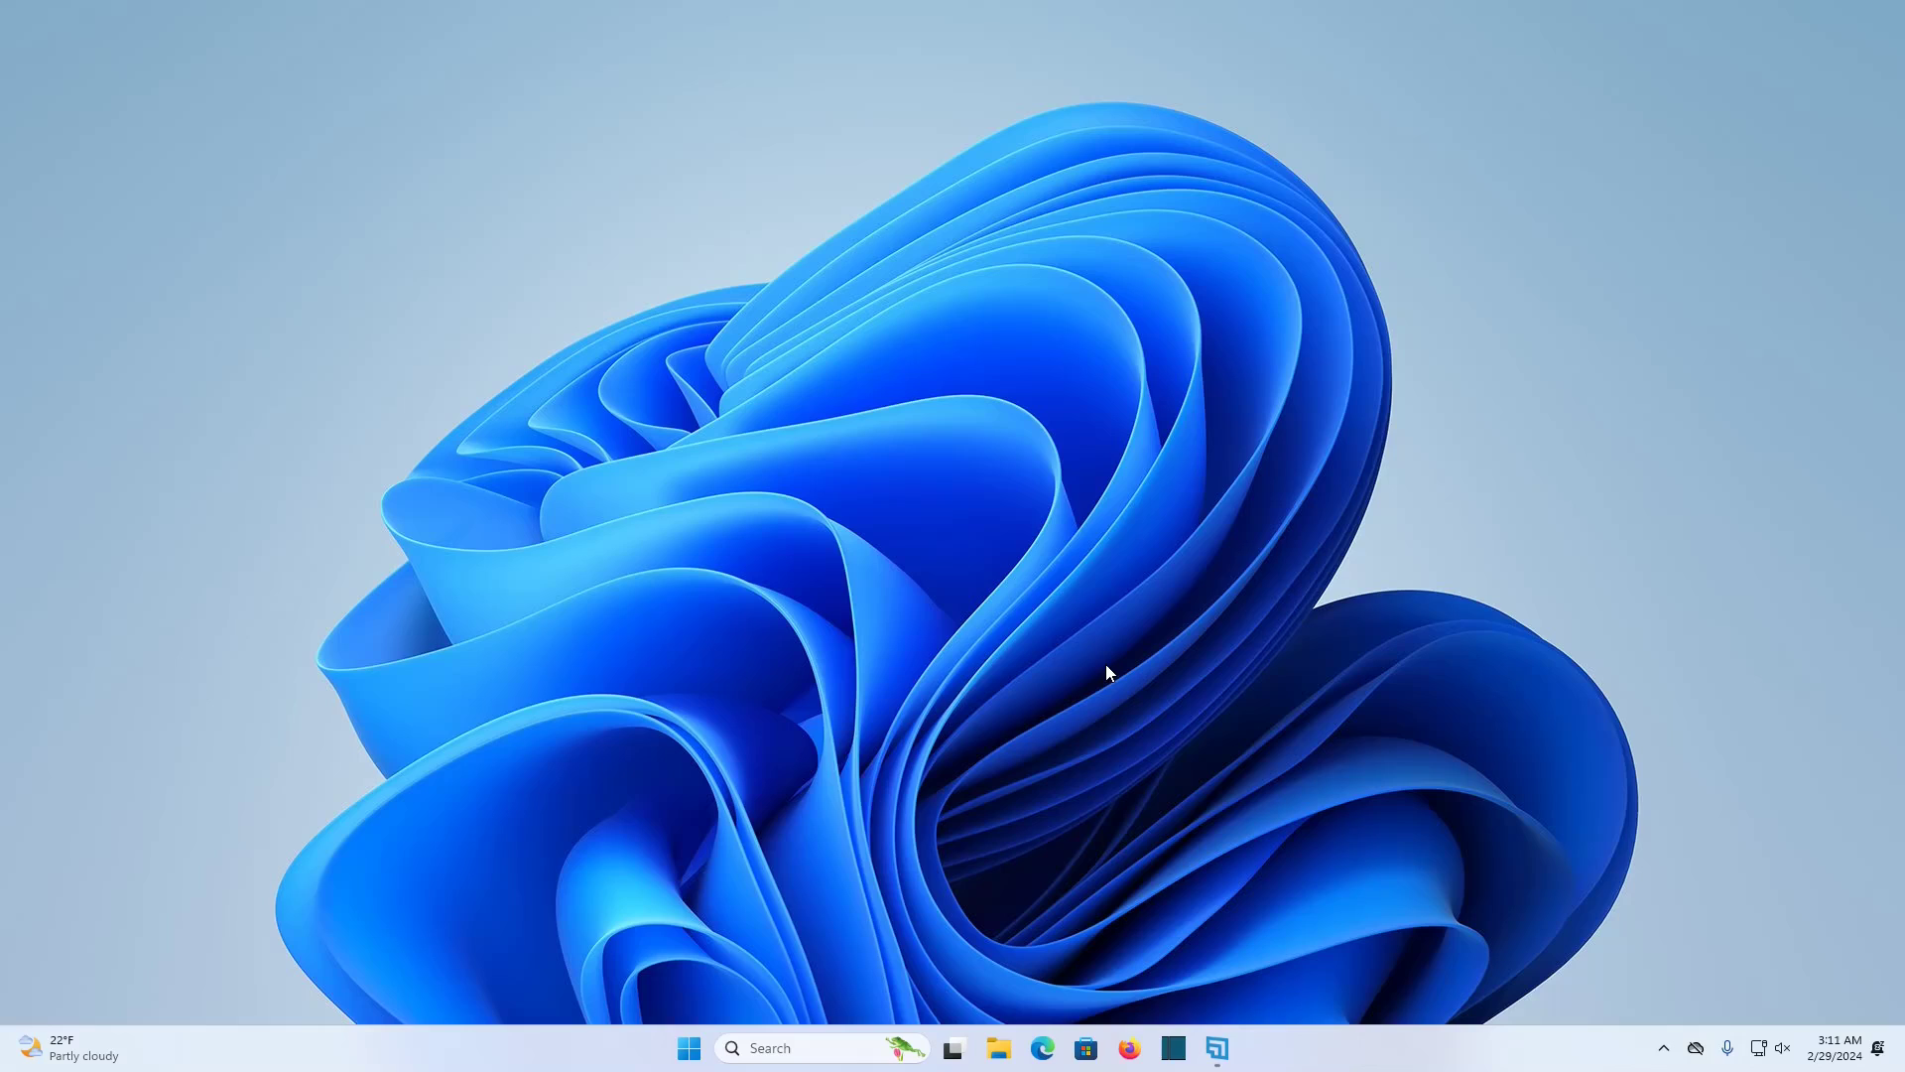
# Copy all 14 folders from the old account's folder in C:\Users, then return to Users.
pyautogui.click(1000, 1050)
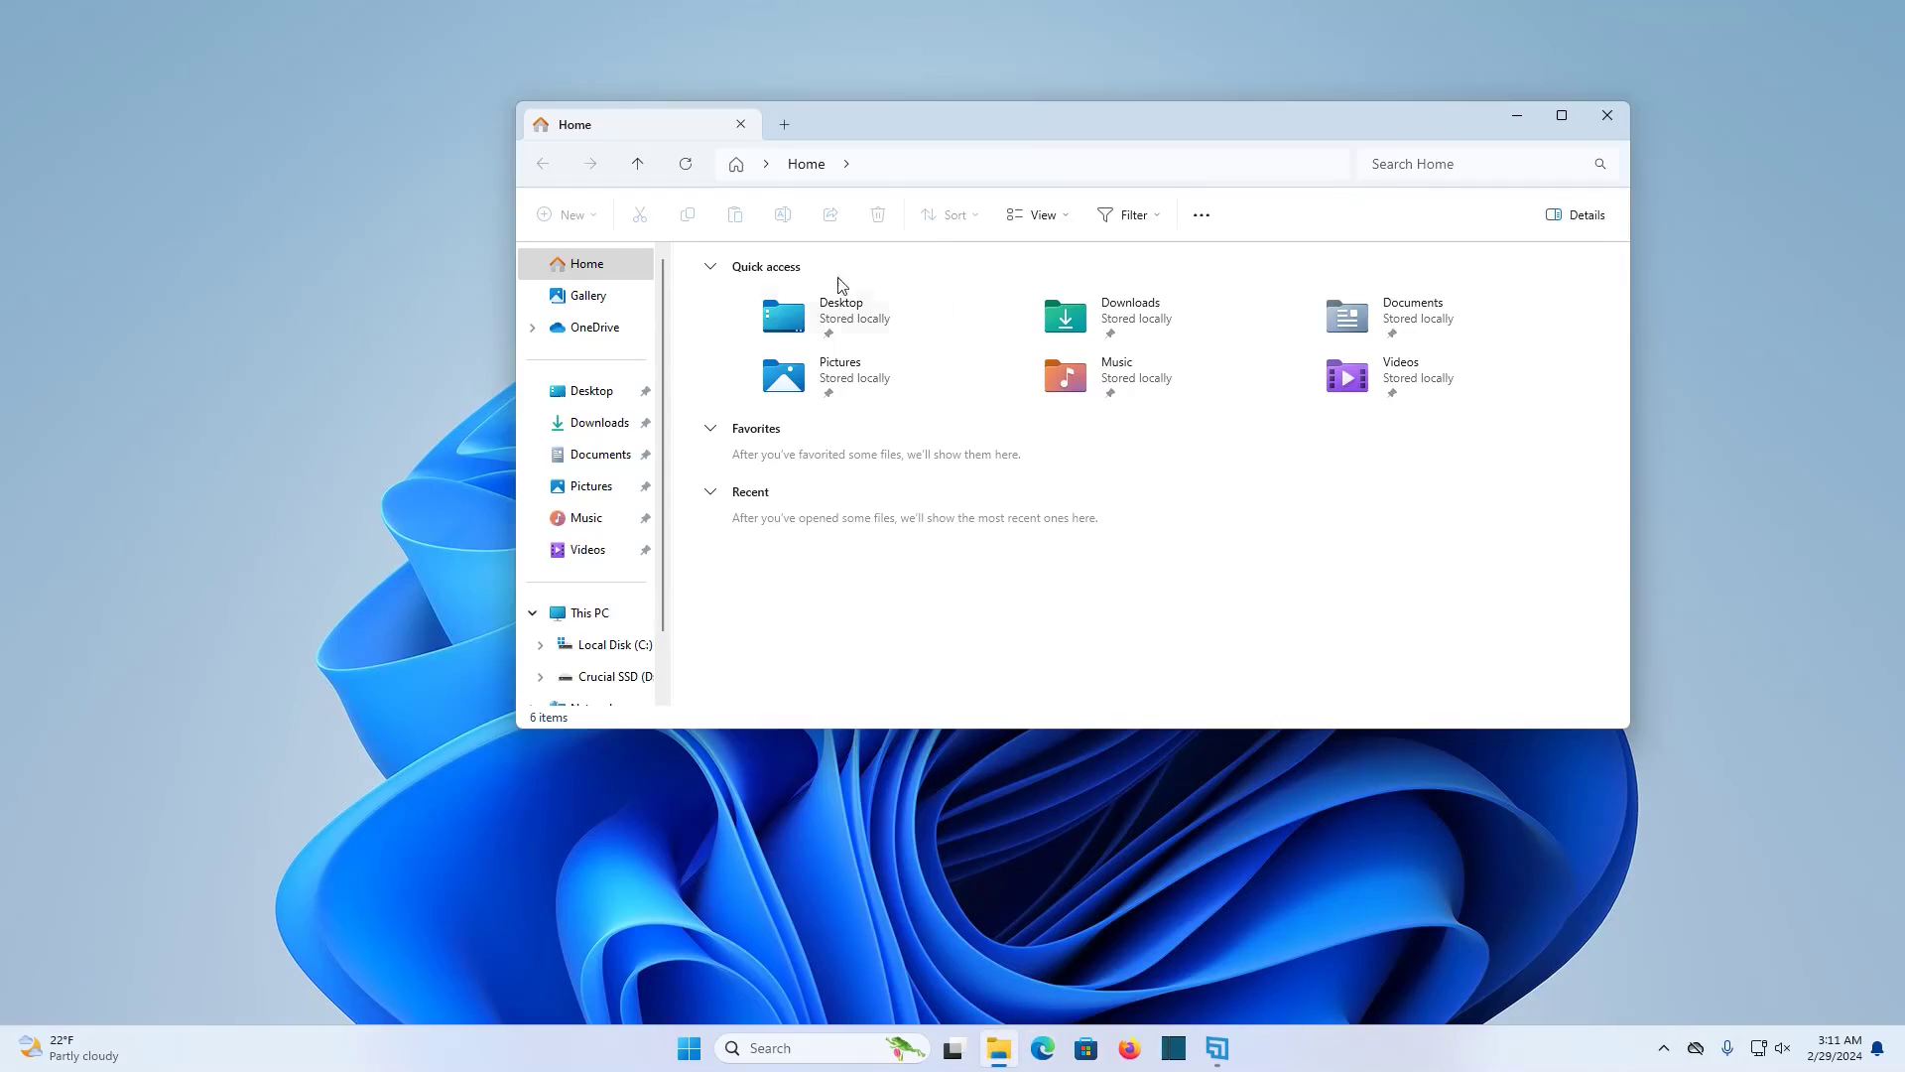
pyautogui.click(623, 657)
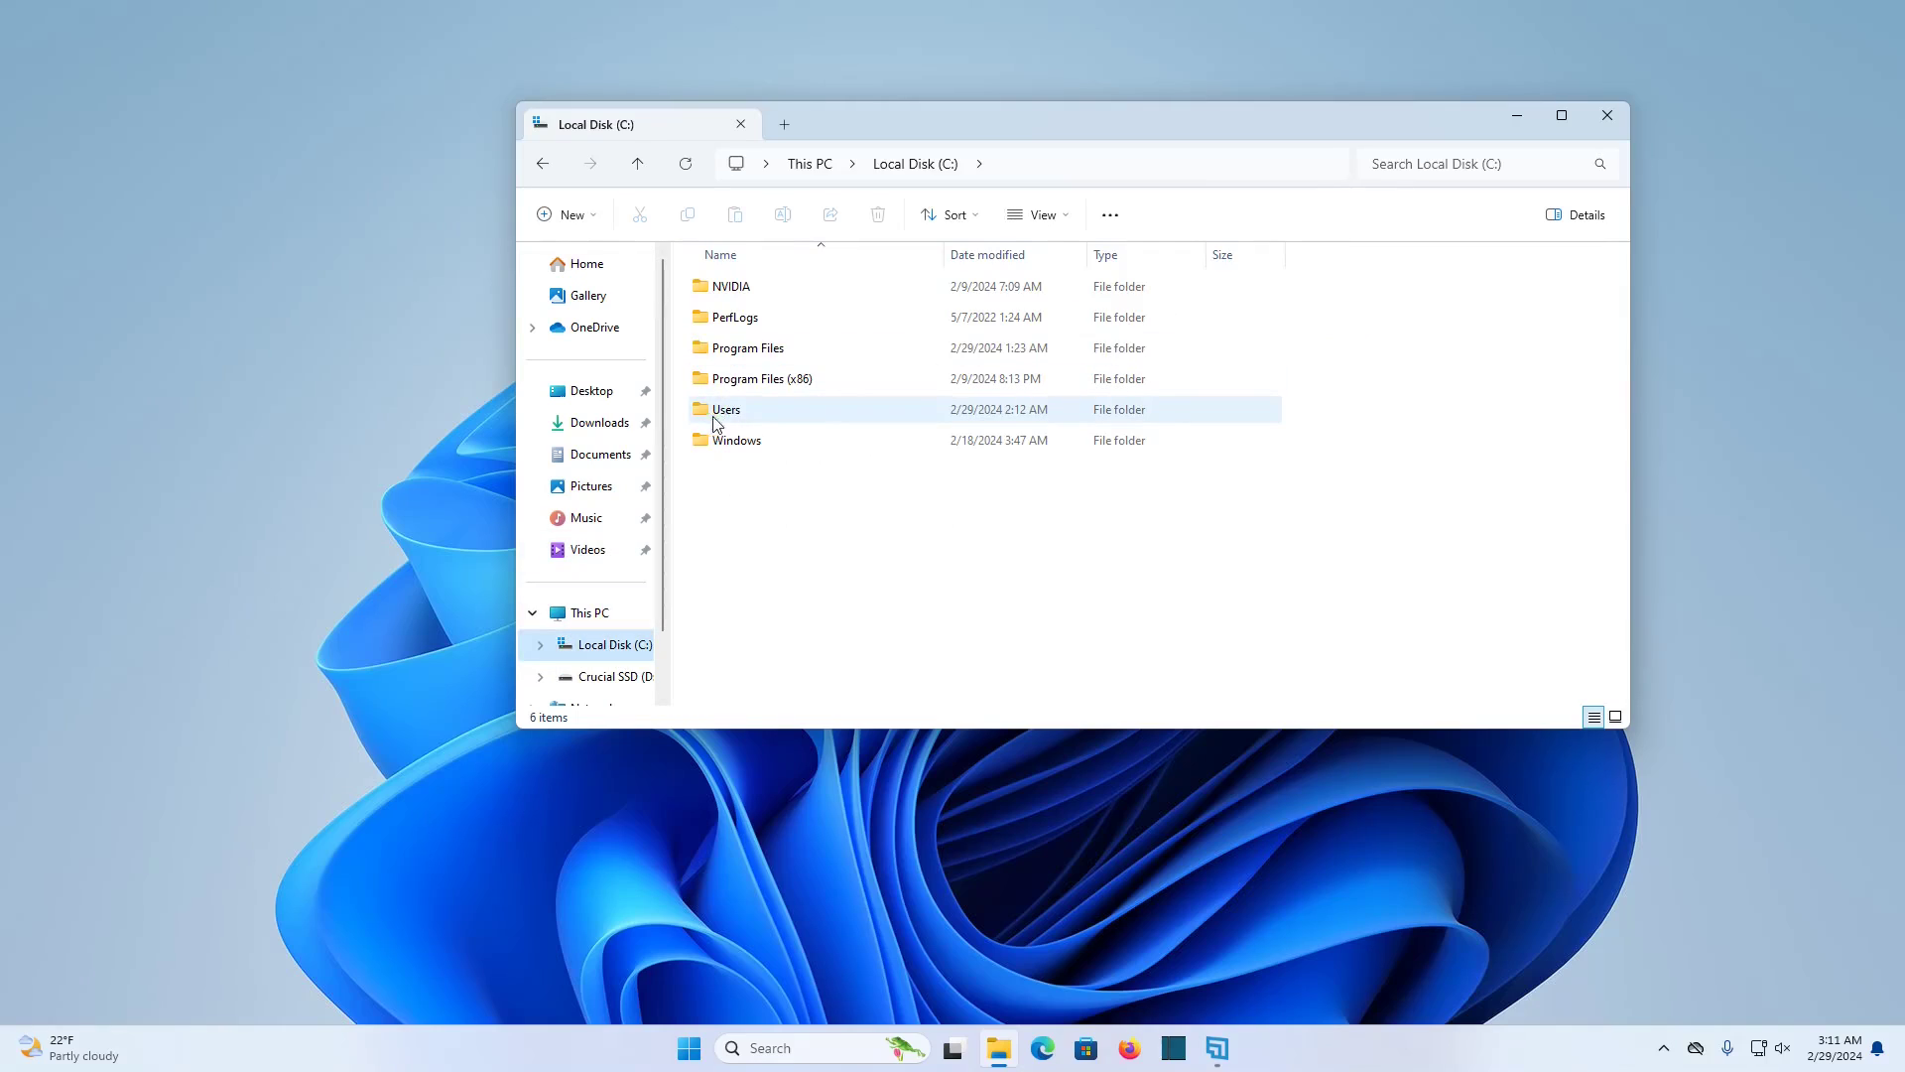
pyautogui.doubleClick(730, 422)
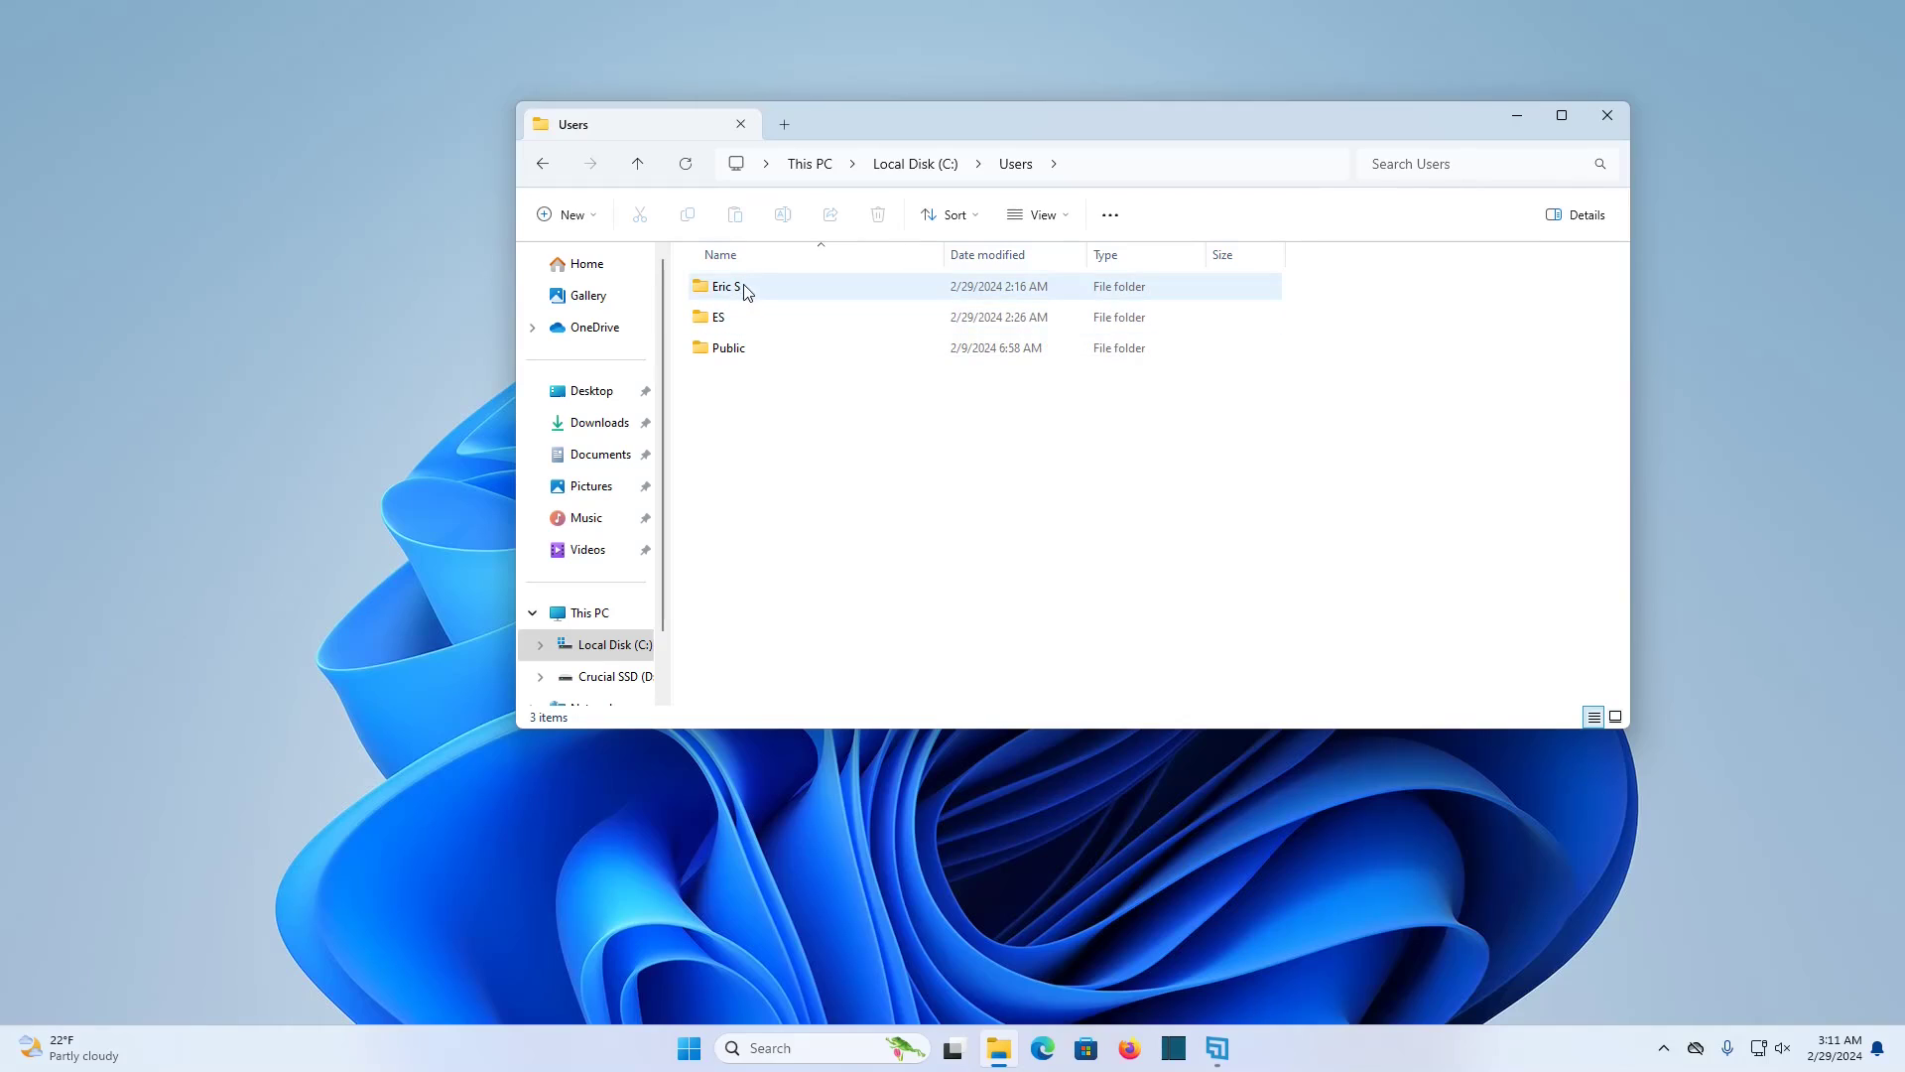
pyautogui.doubleClick(746, 288)
pyautogui.click(1117, 288)
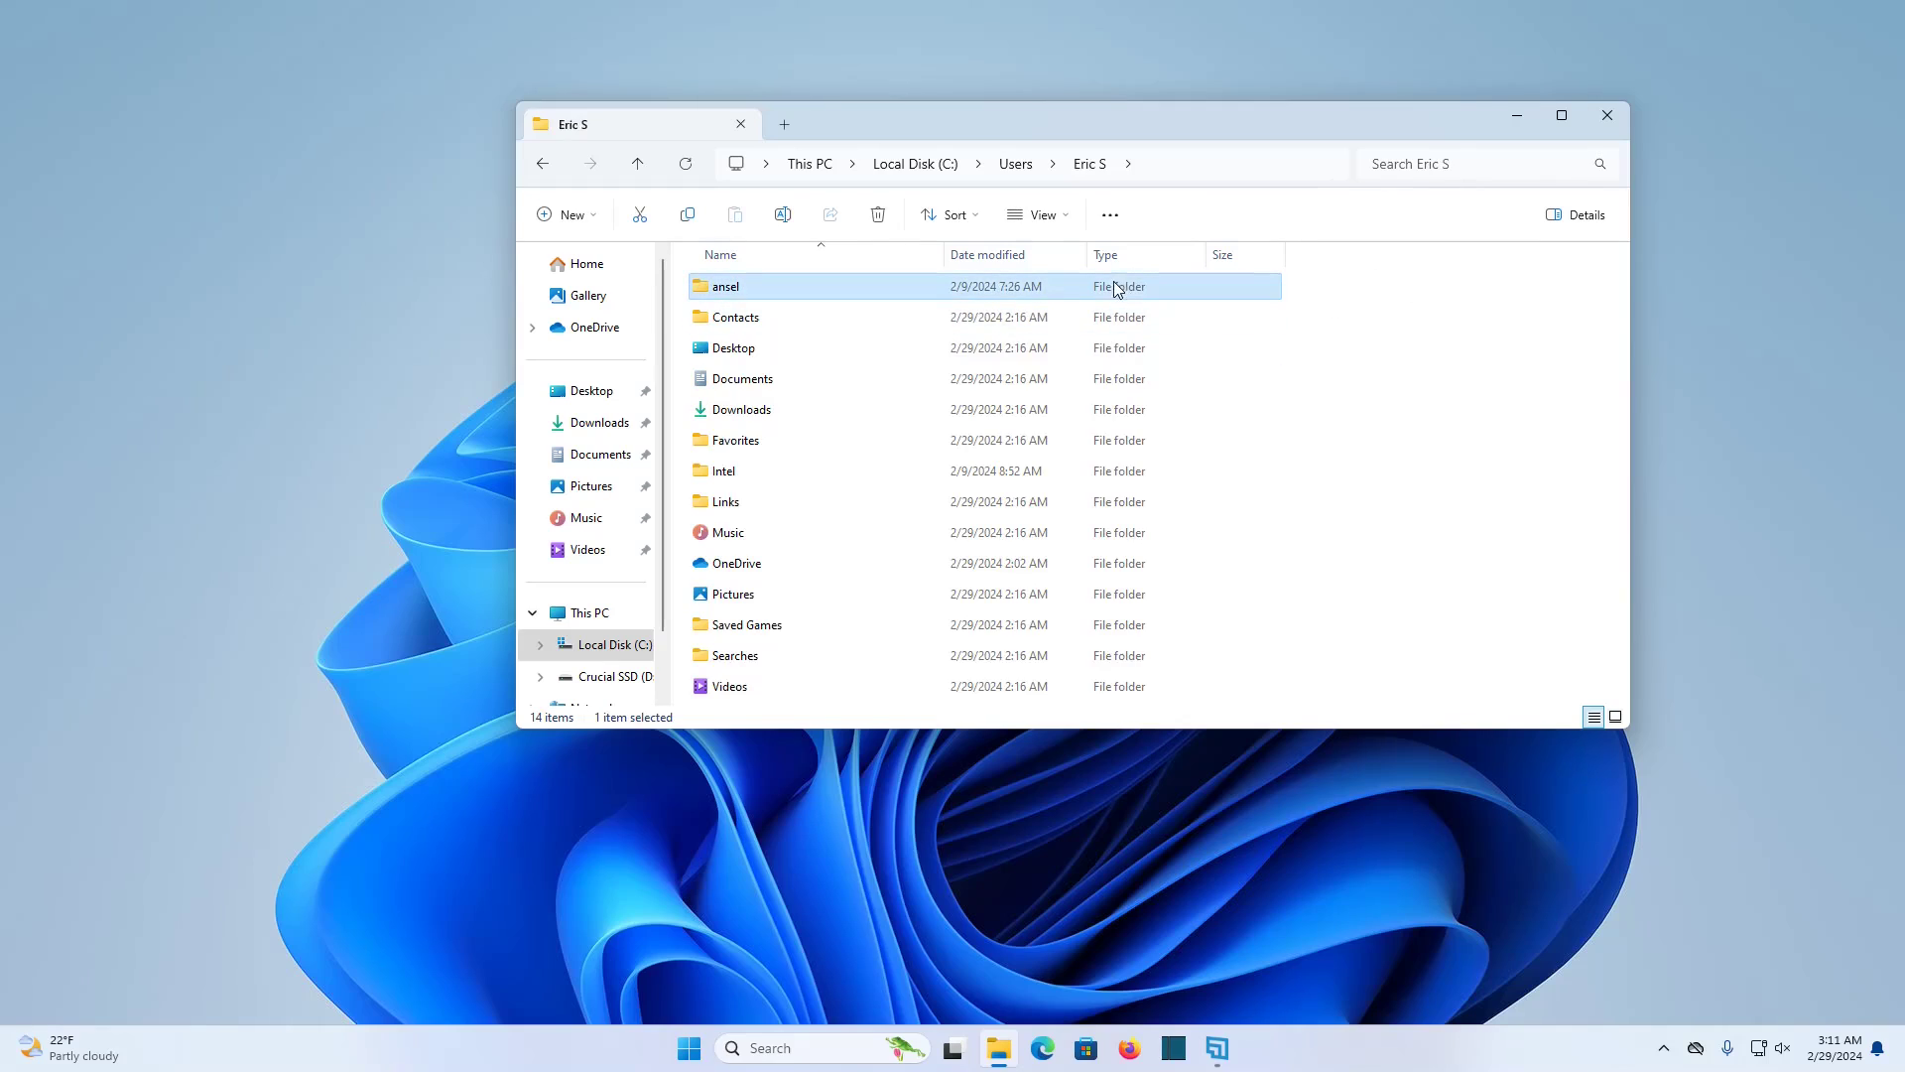
pyautogui.hotkey('shift', 'Down')
pyautogui.hotkey('shift', 'Down')
pyautogui.hotkey('shift', 'Down')
pyautogui.hotkey('shift', 'Down')
pyautogui.hotkey('shift', 'Down')
pyautogui.hotkey('shift', 'Down')
pyautogui.hotkey('shift', 'Down')
pyautogui.hotkey('shift', 'Down')
pyautogui.hotkey('shift', 'Down')
pyautogui.hotkey('shift', 'Down')
pyautogui.hotkey('shift', 'Down')
pyautogui.hotkey('shift', 'Down')
pyautogui.hotkey('shift', 'Down')
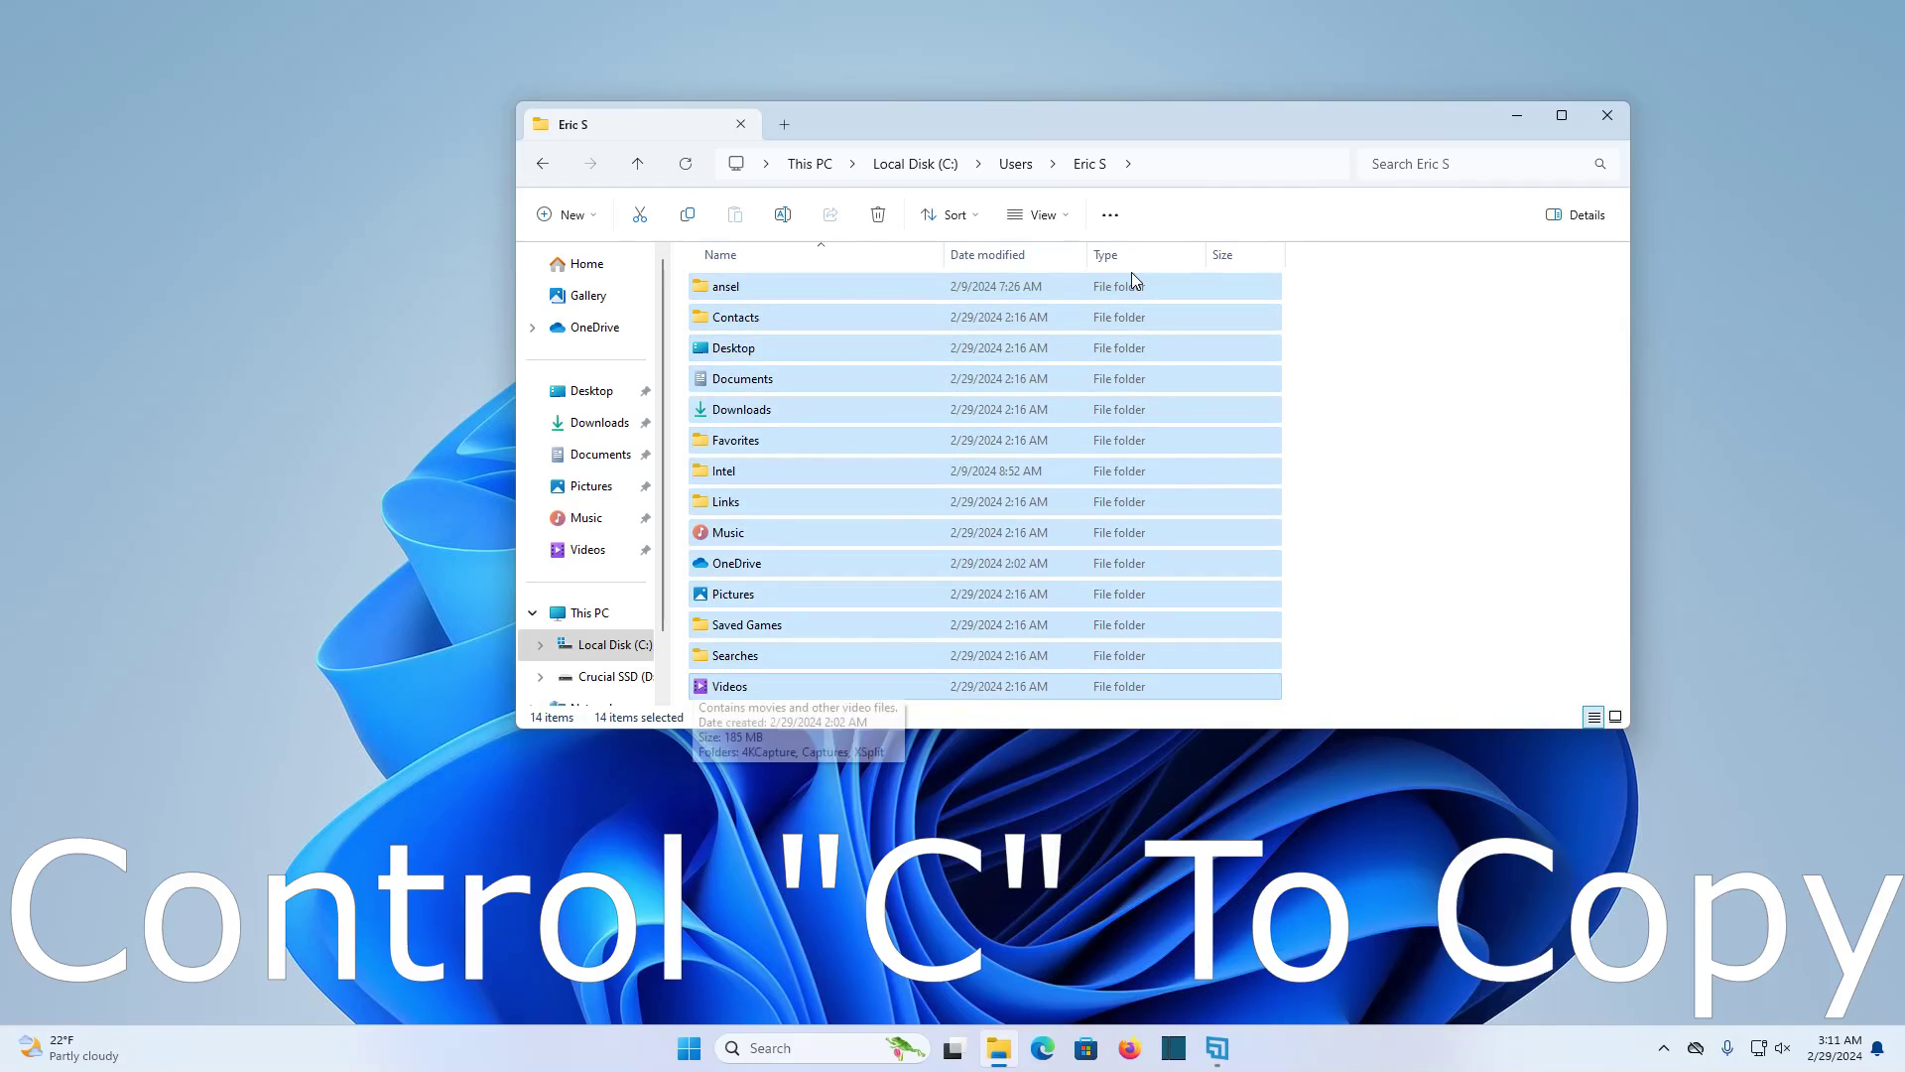
pyautogui.hotkey('ctrl', 'c')
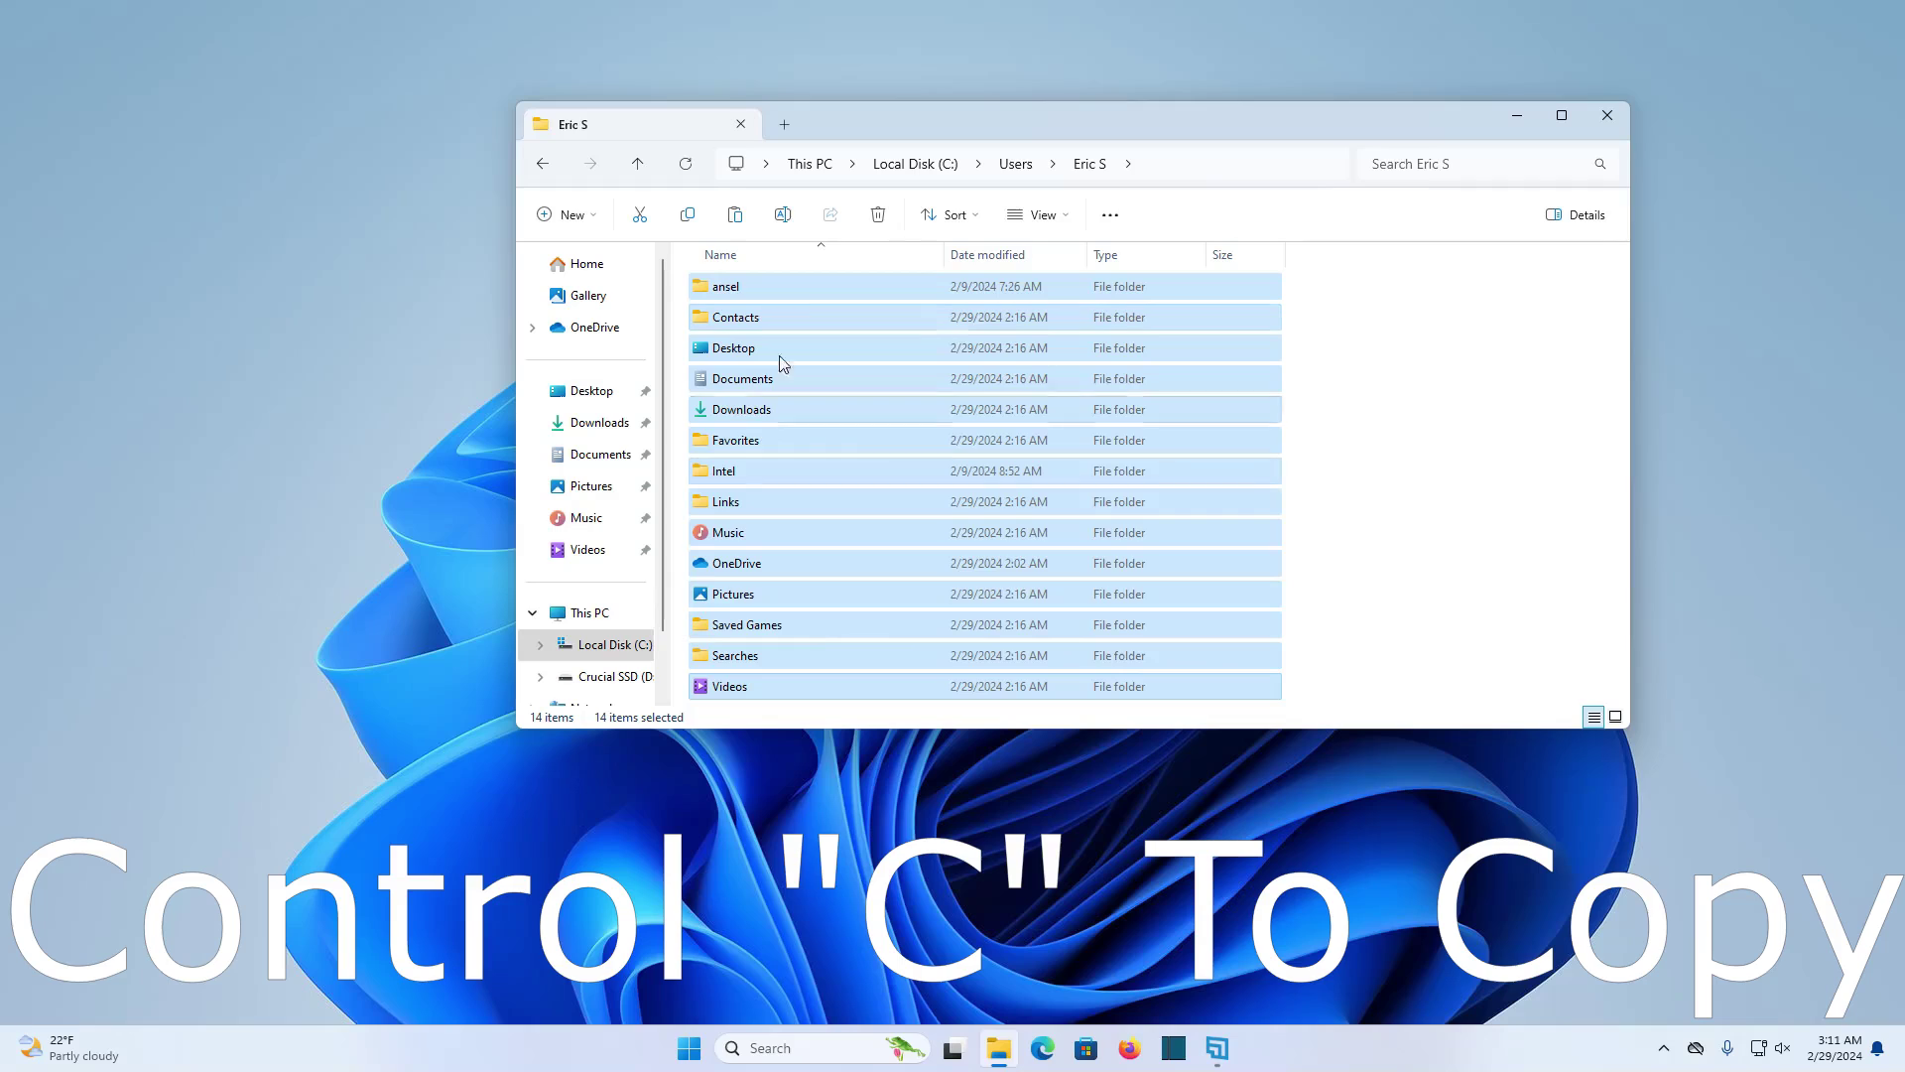
pyautogui.hotkey('alt', 'Left')
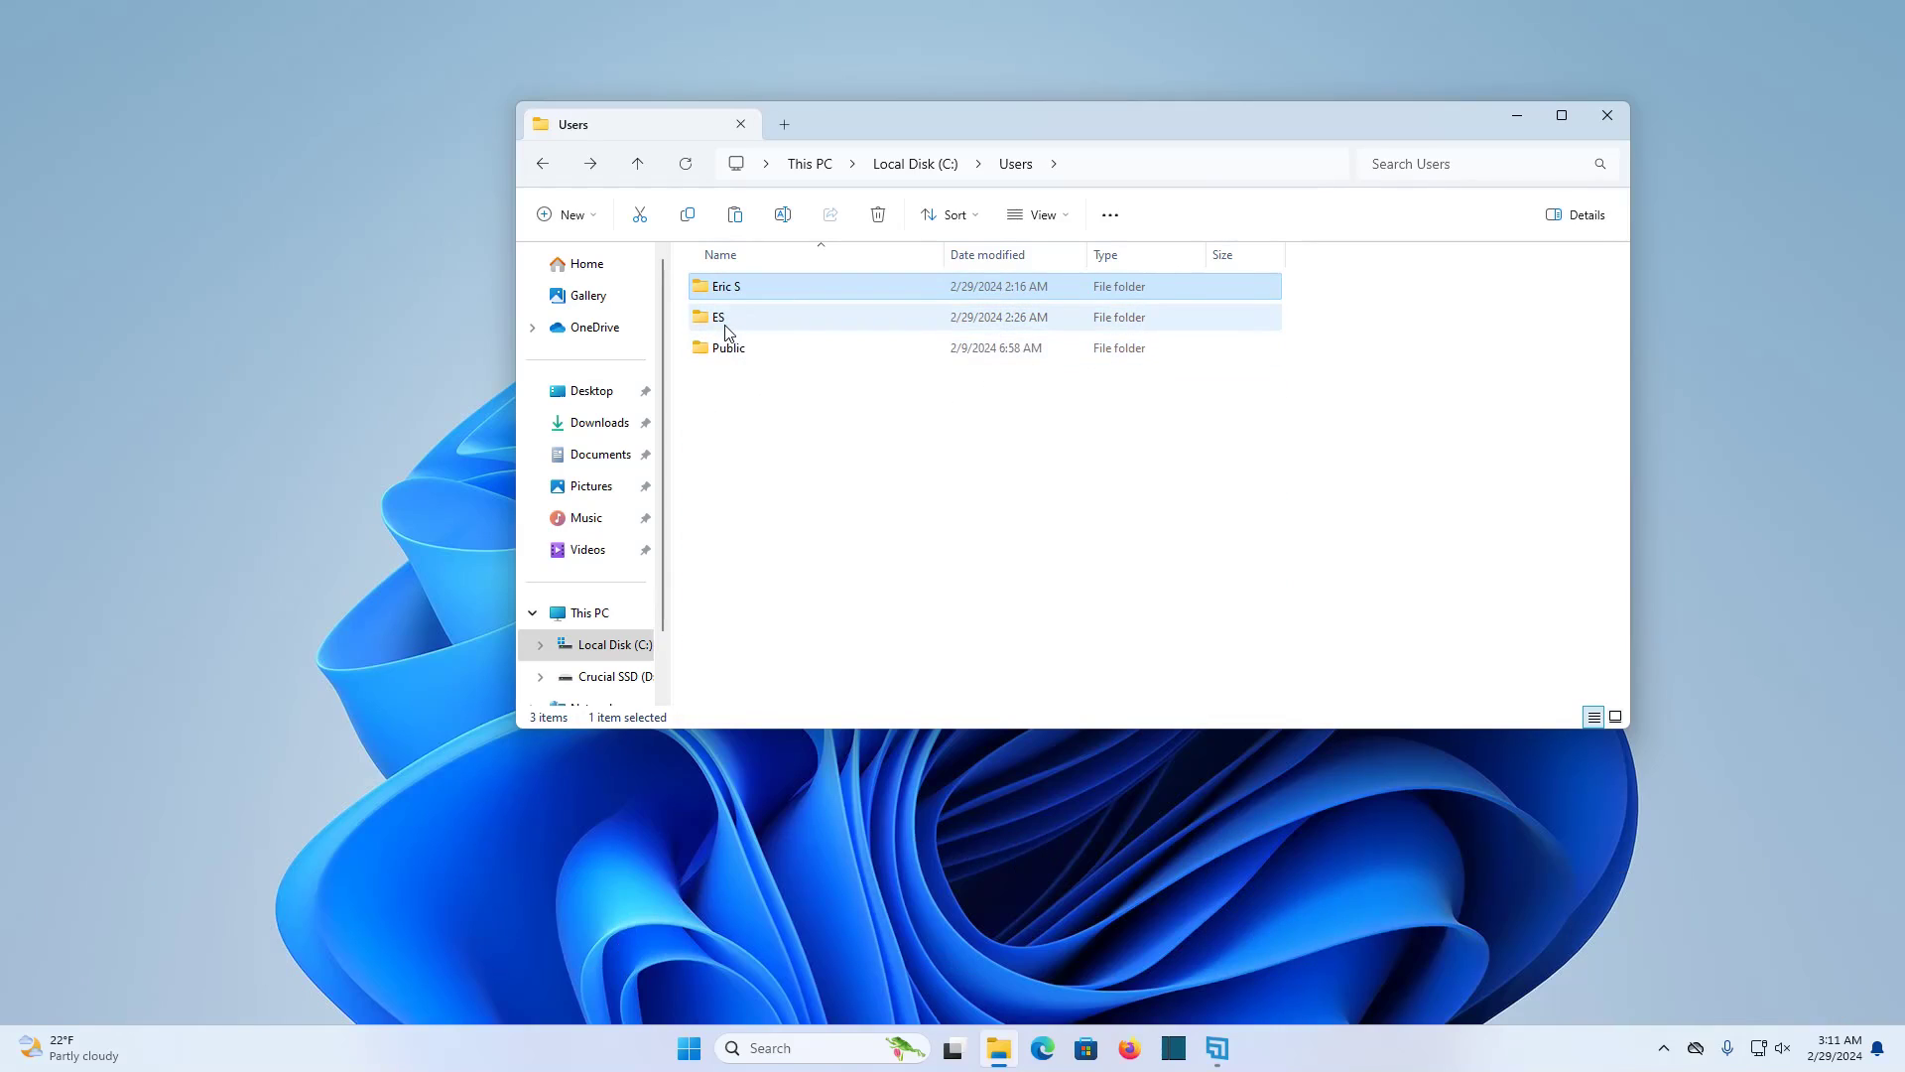
# Review the 14 items in the new account's user folder, then go back to the desktop.
pyautogui.doubleClick(725, 323)
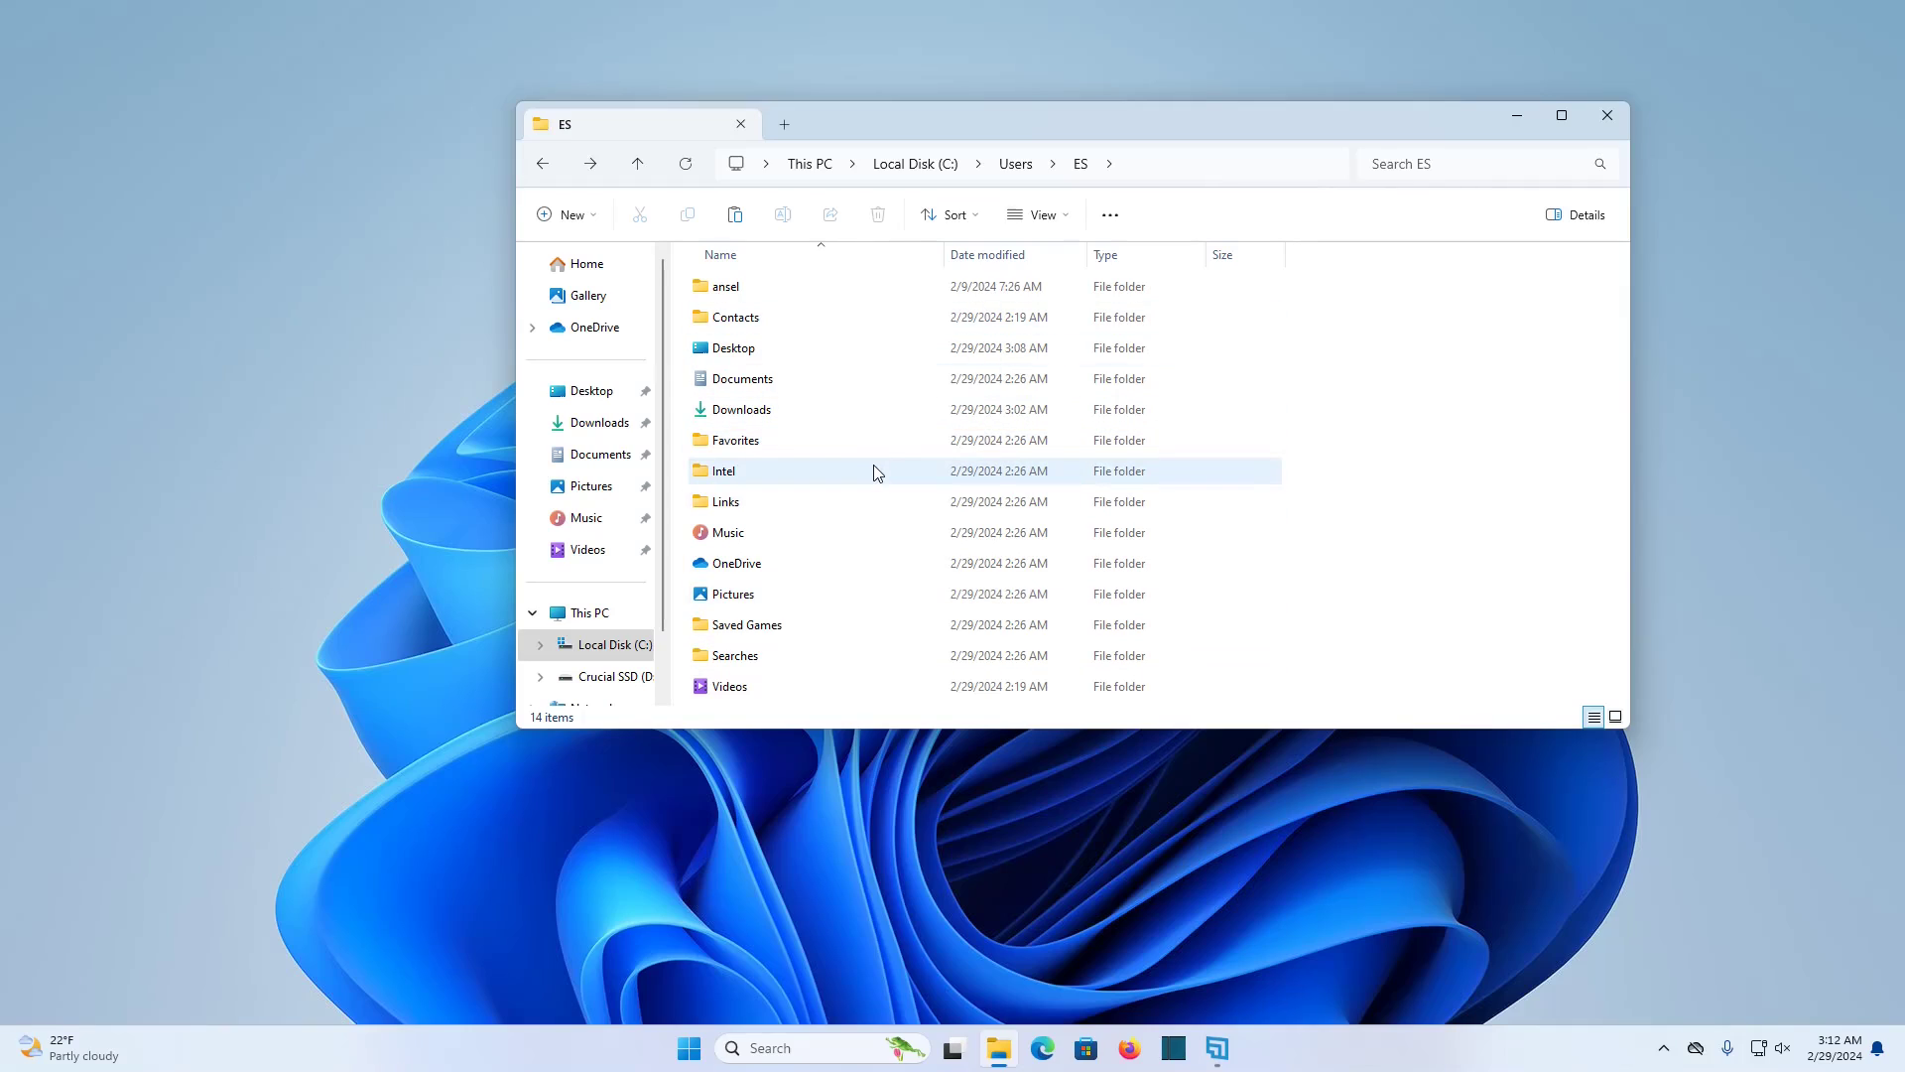
pyautogui.moveTo(874, 464)
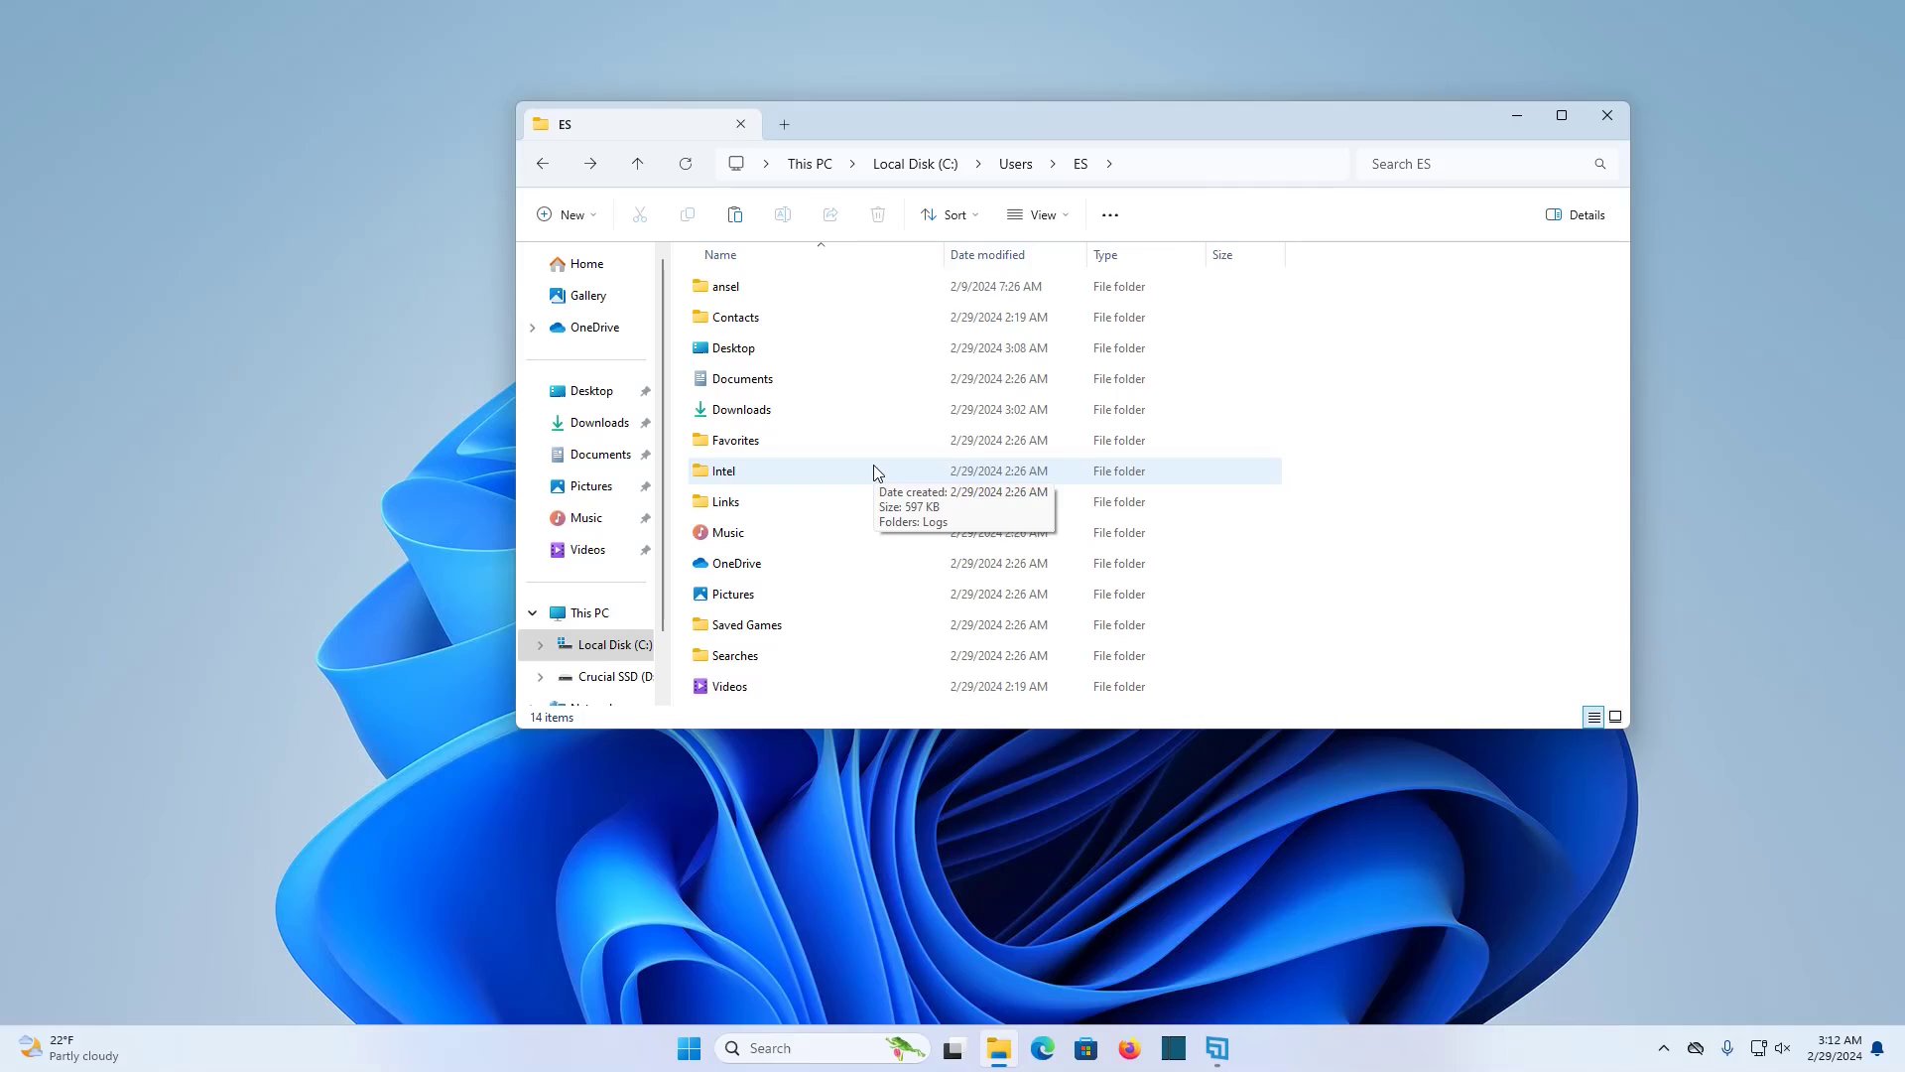
pyautogui.press('super+d')
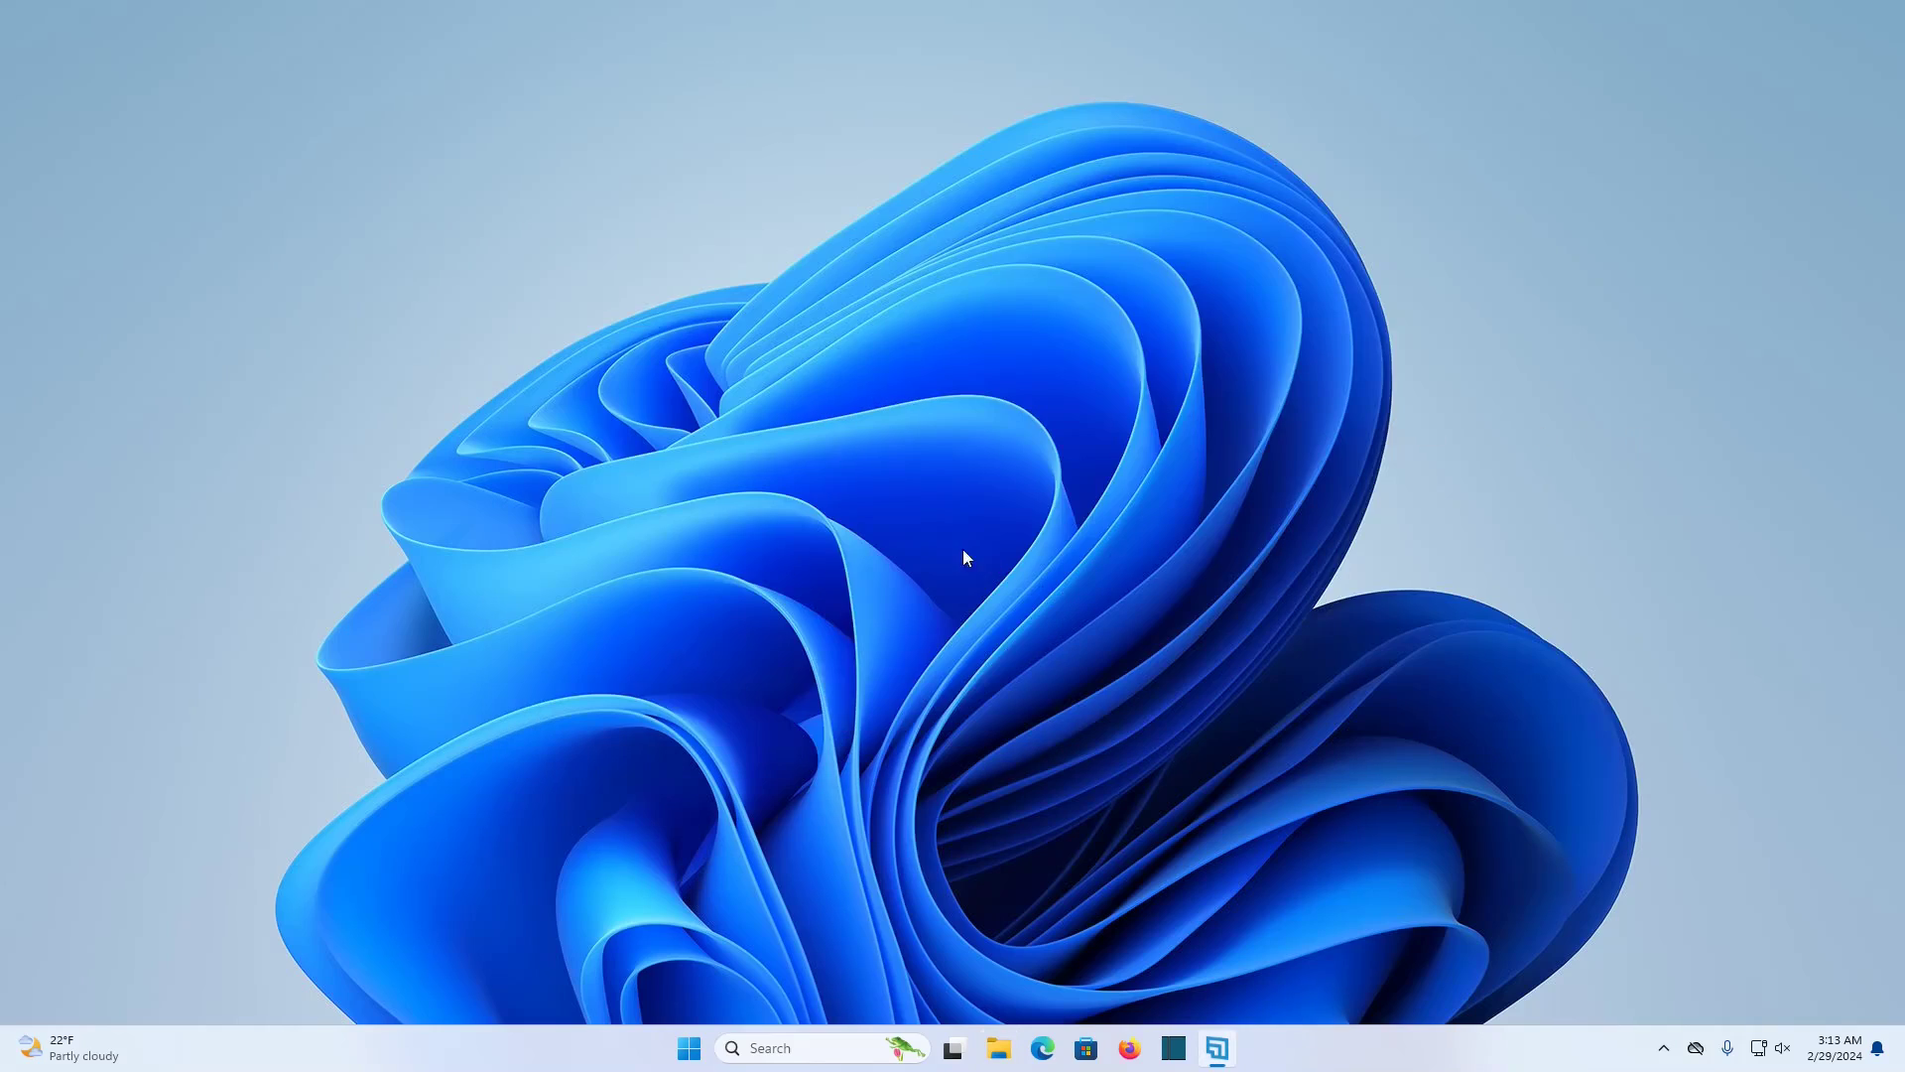
# Go to Settings › Accounts › Other users and expand the old account's options.
pyautogui.rightClick(691, 1054)
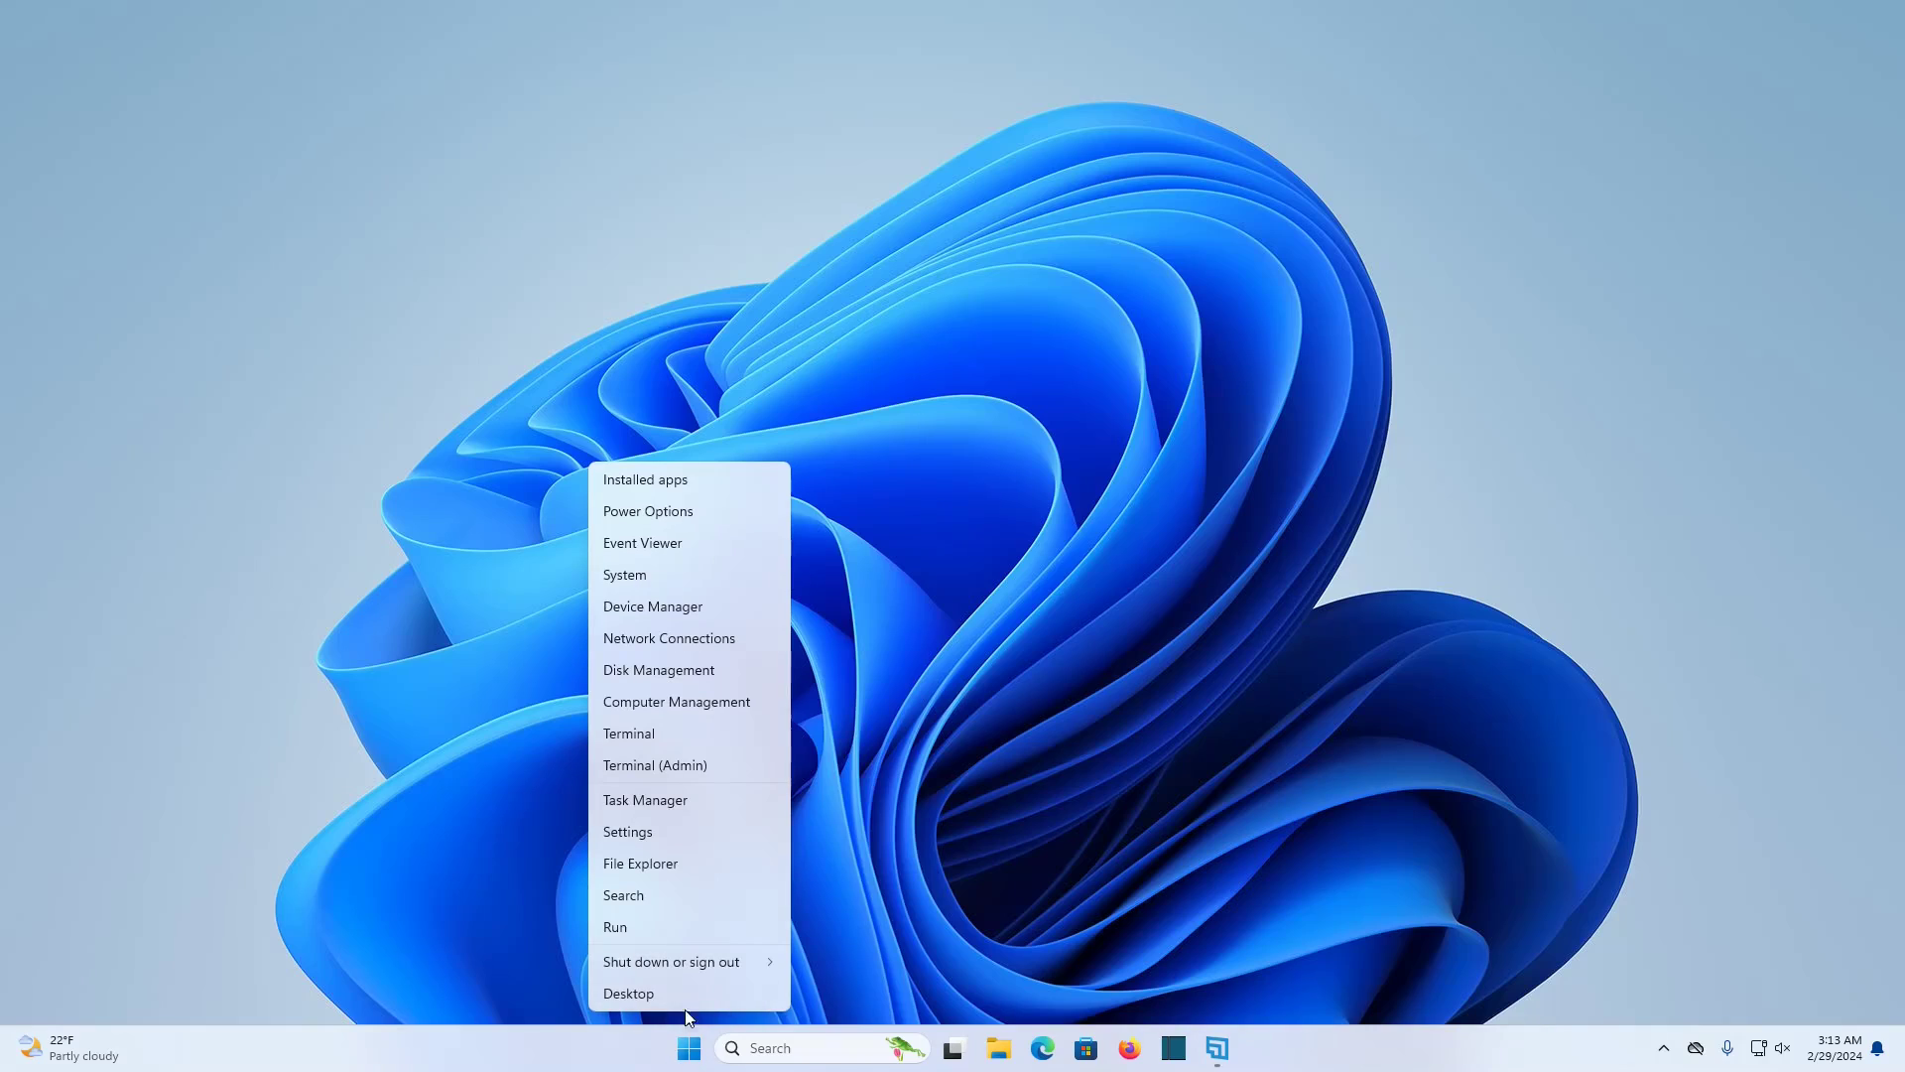
pyautogui.click(643, 836)
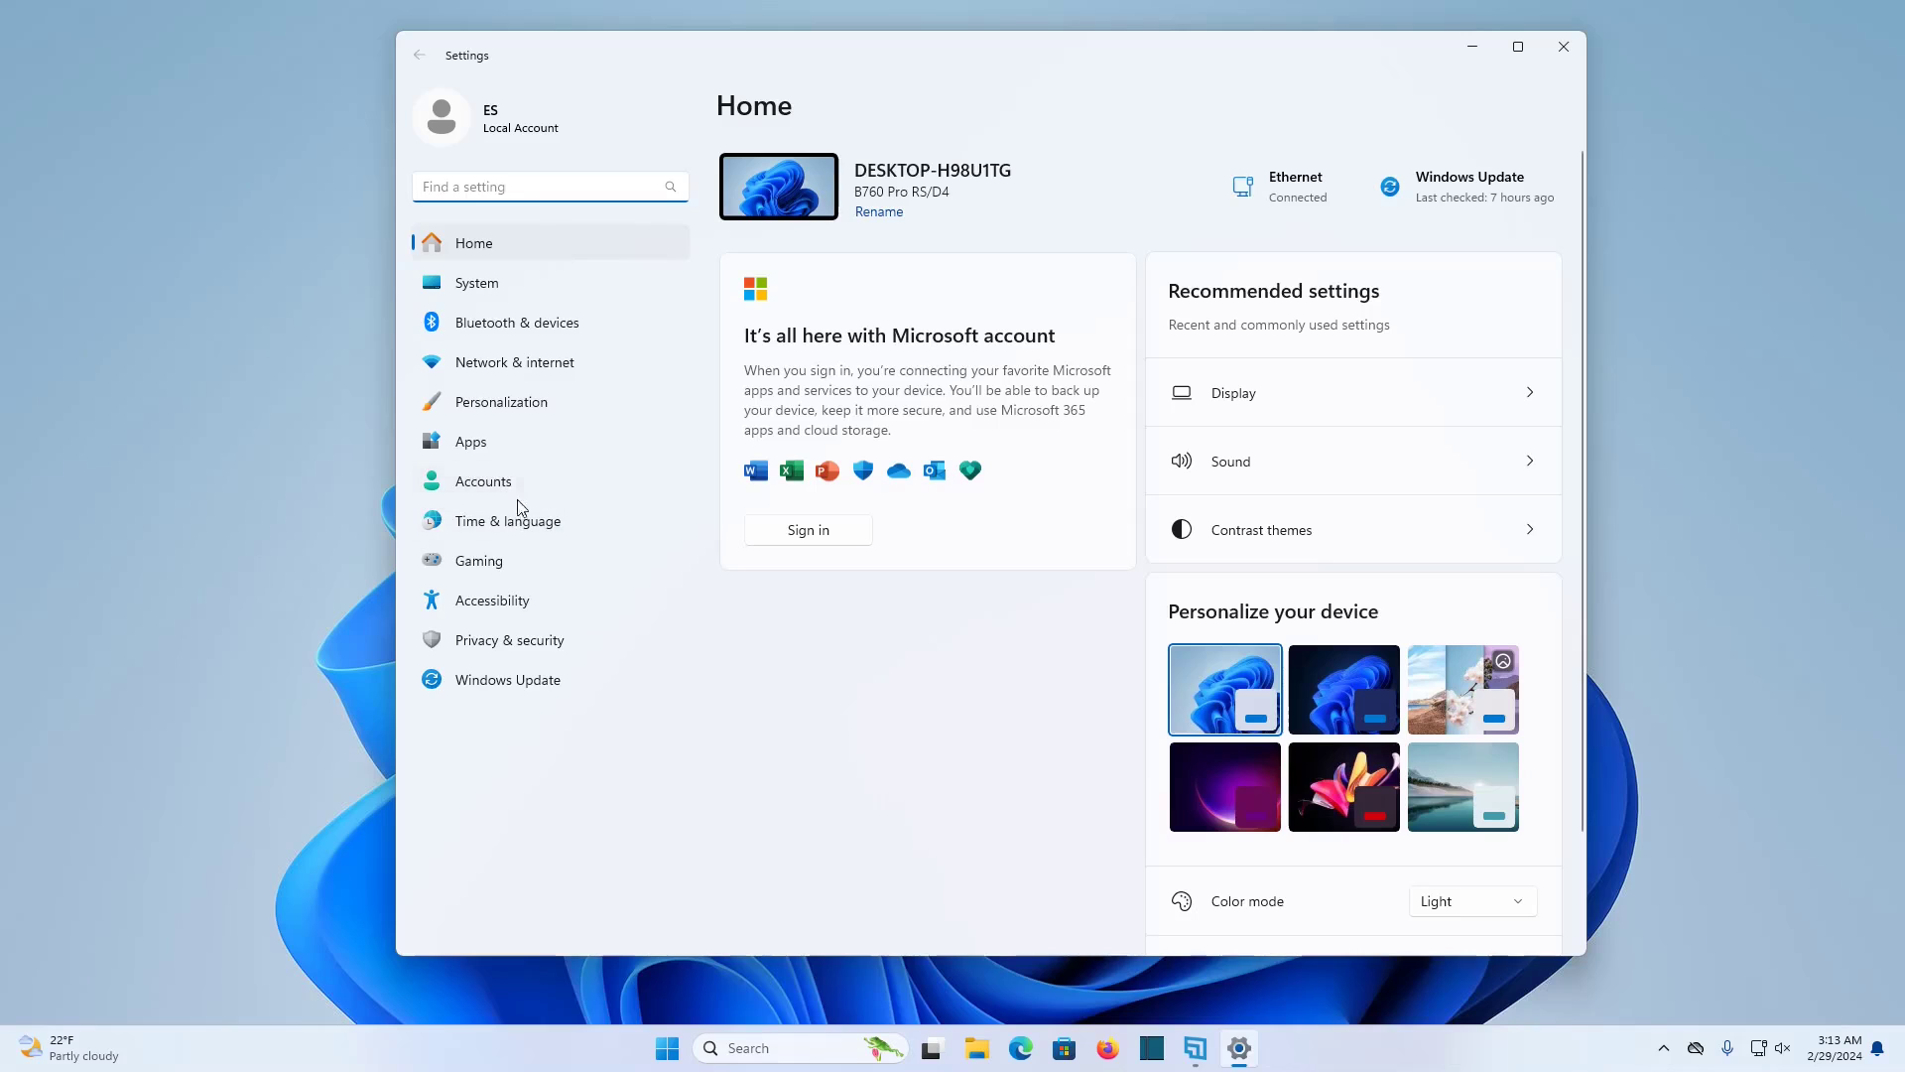
pyautogui.click(551, 491)
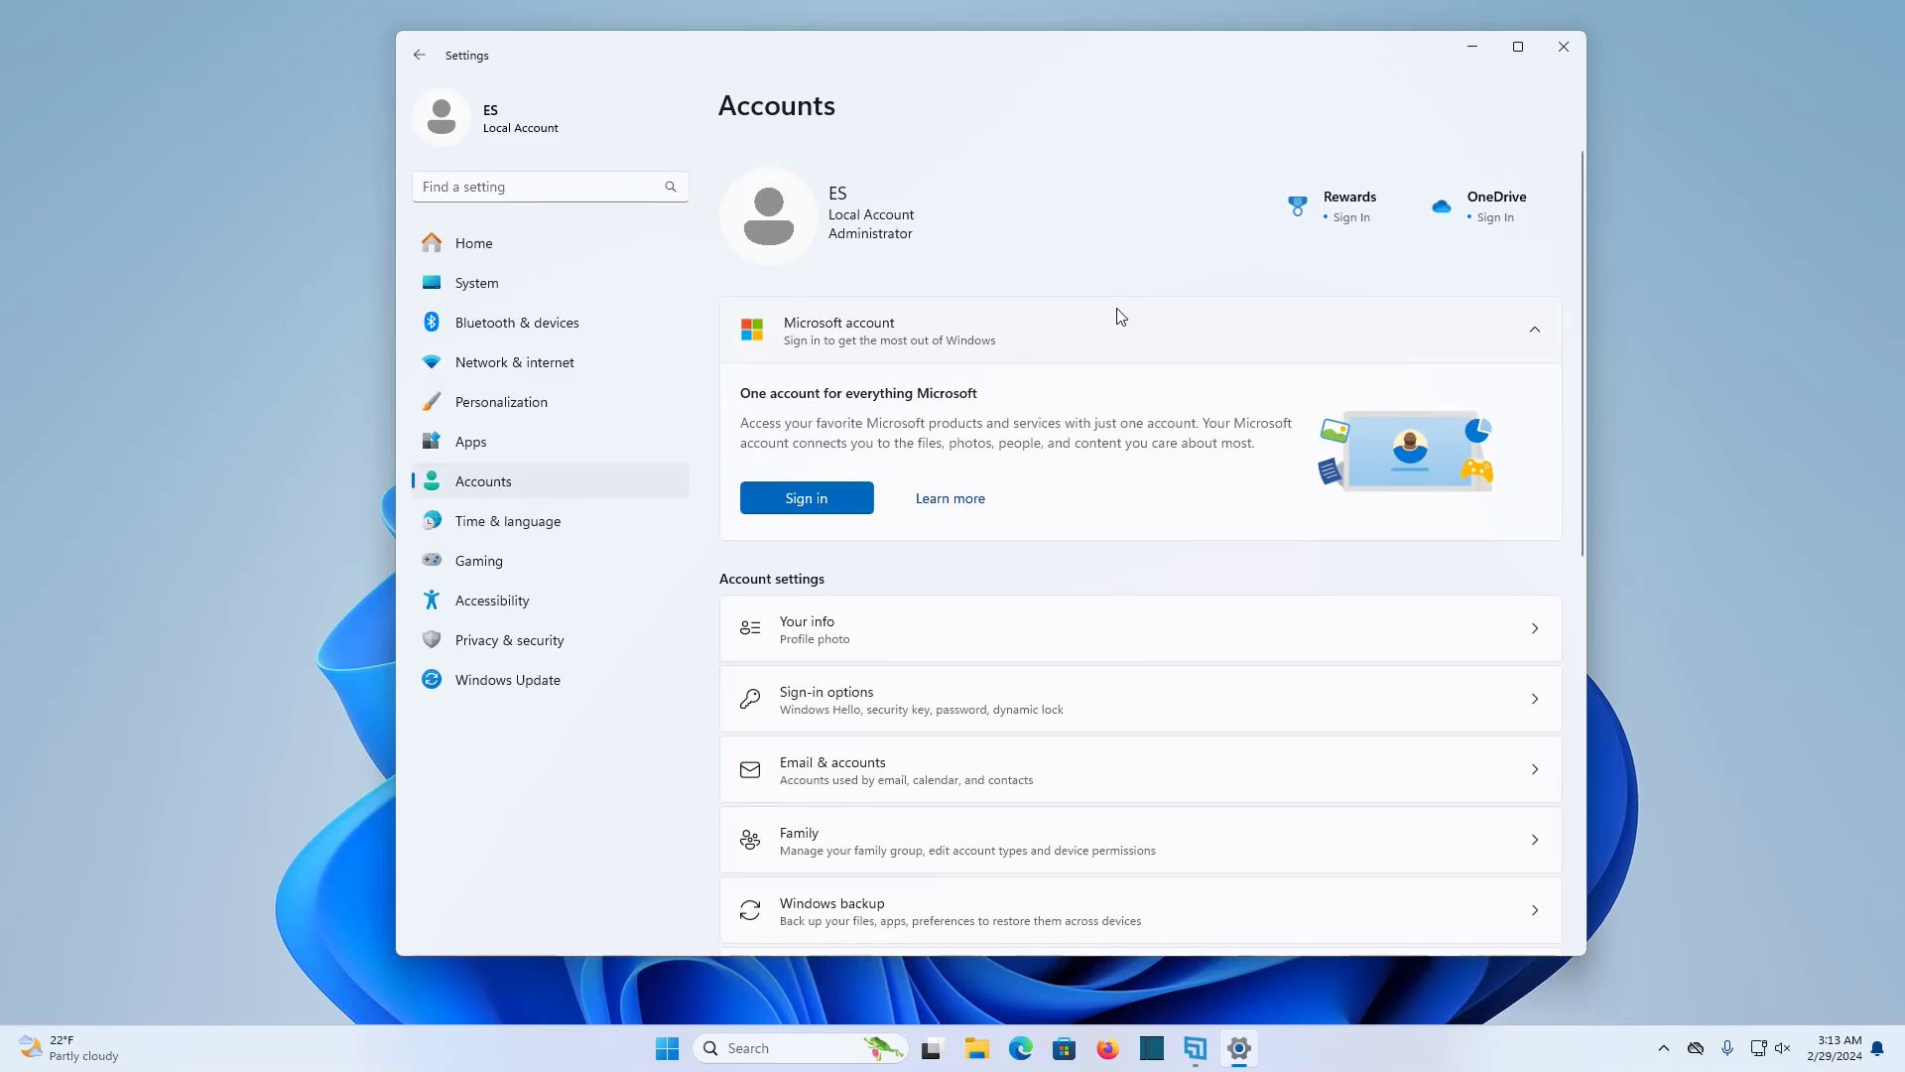
pyautogui.scroll(-4, 1116, 312)
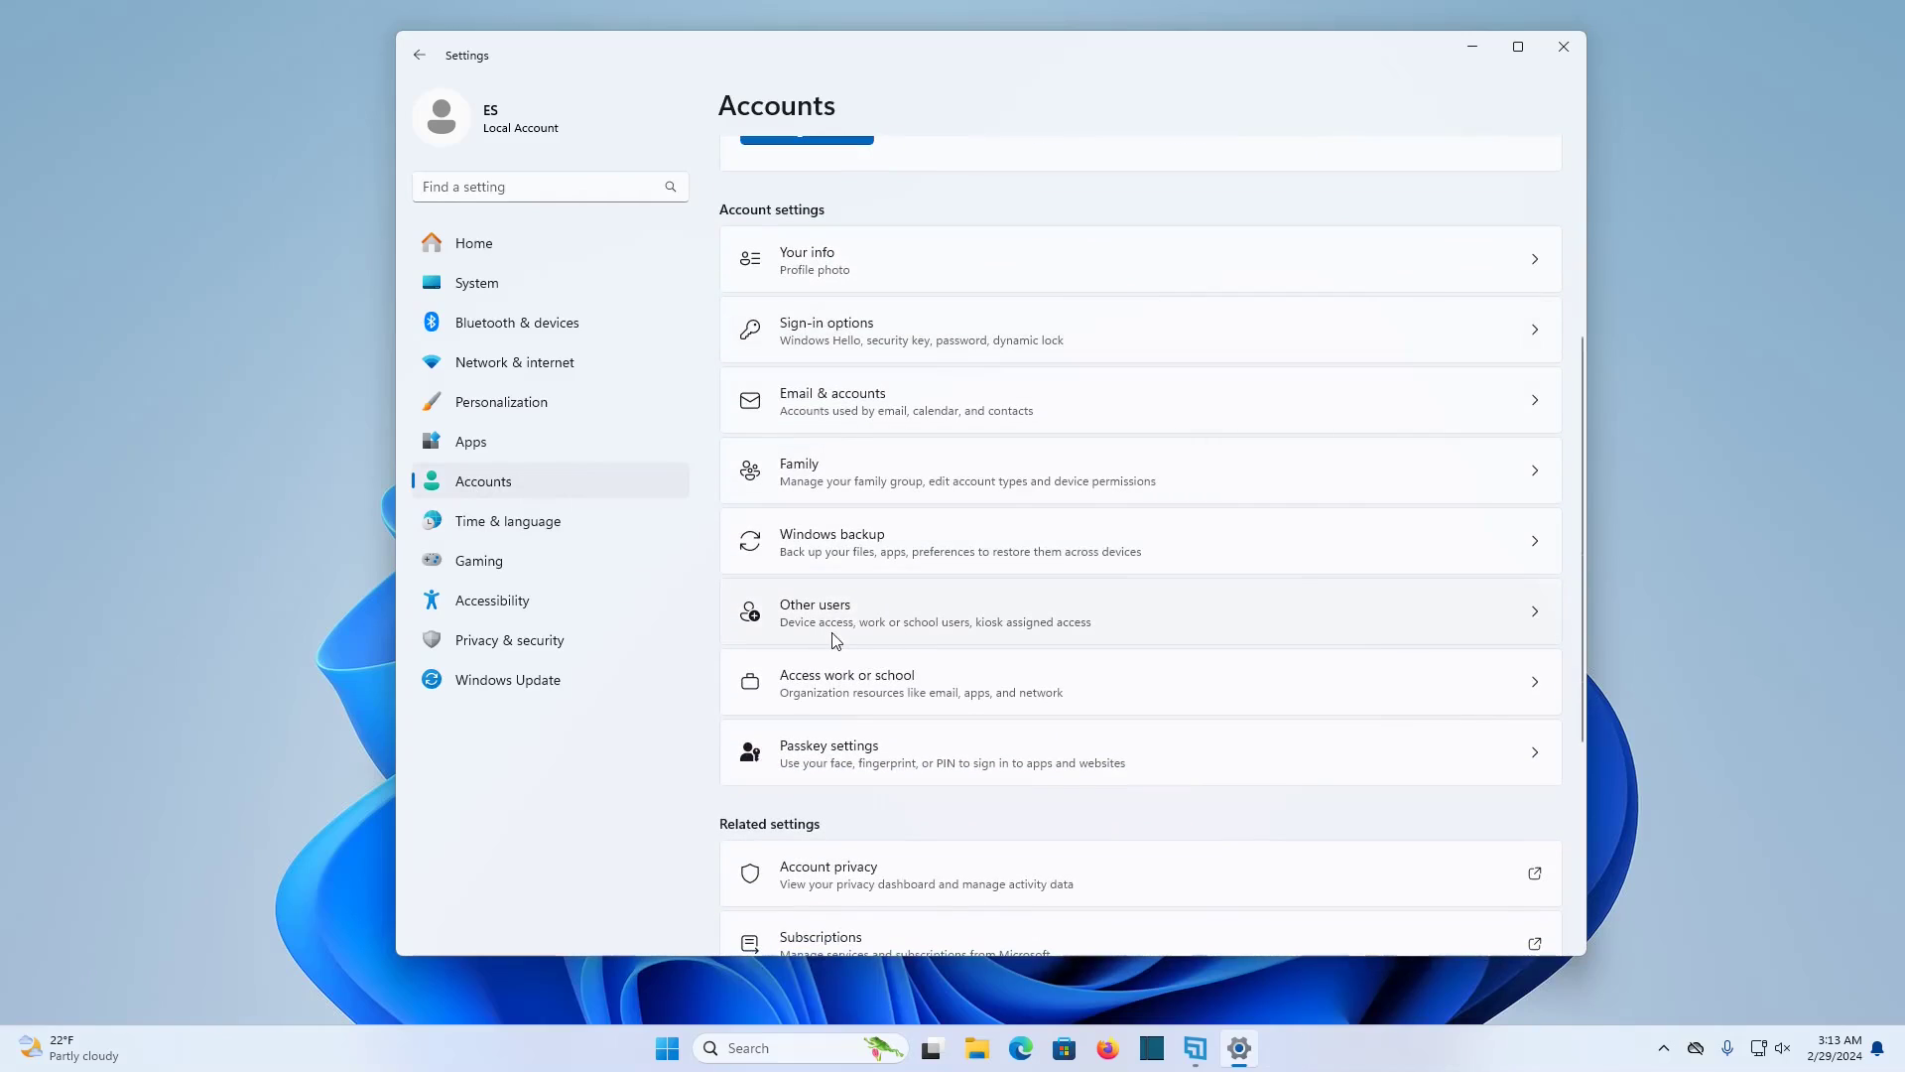
pyautogui.click(886, 620)
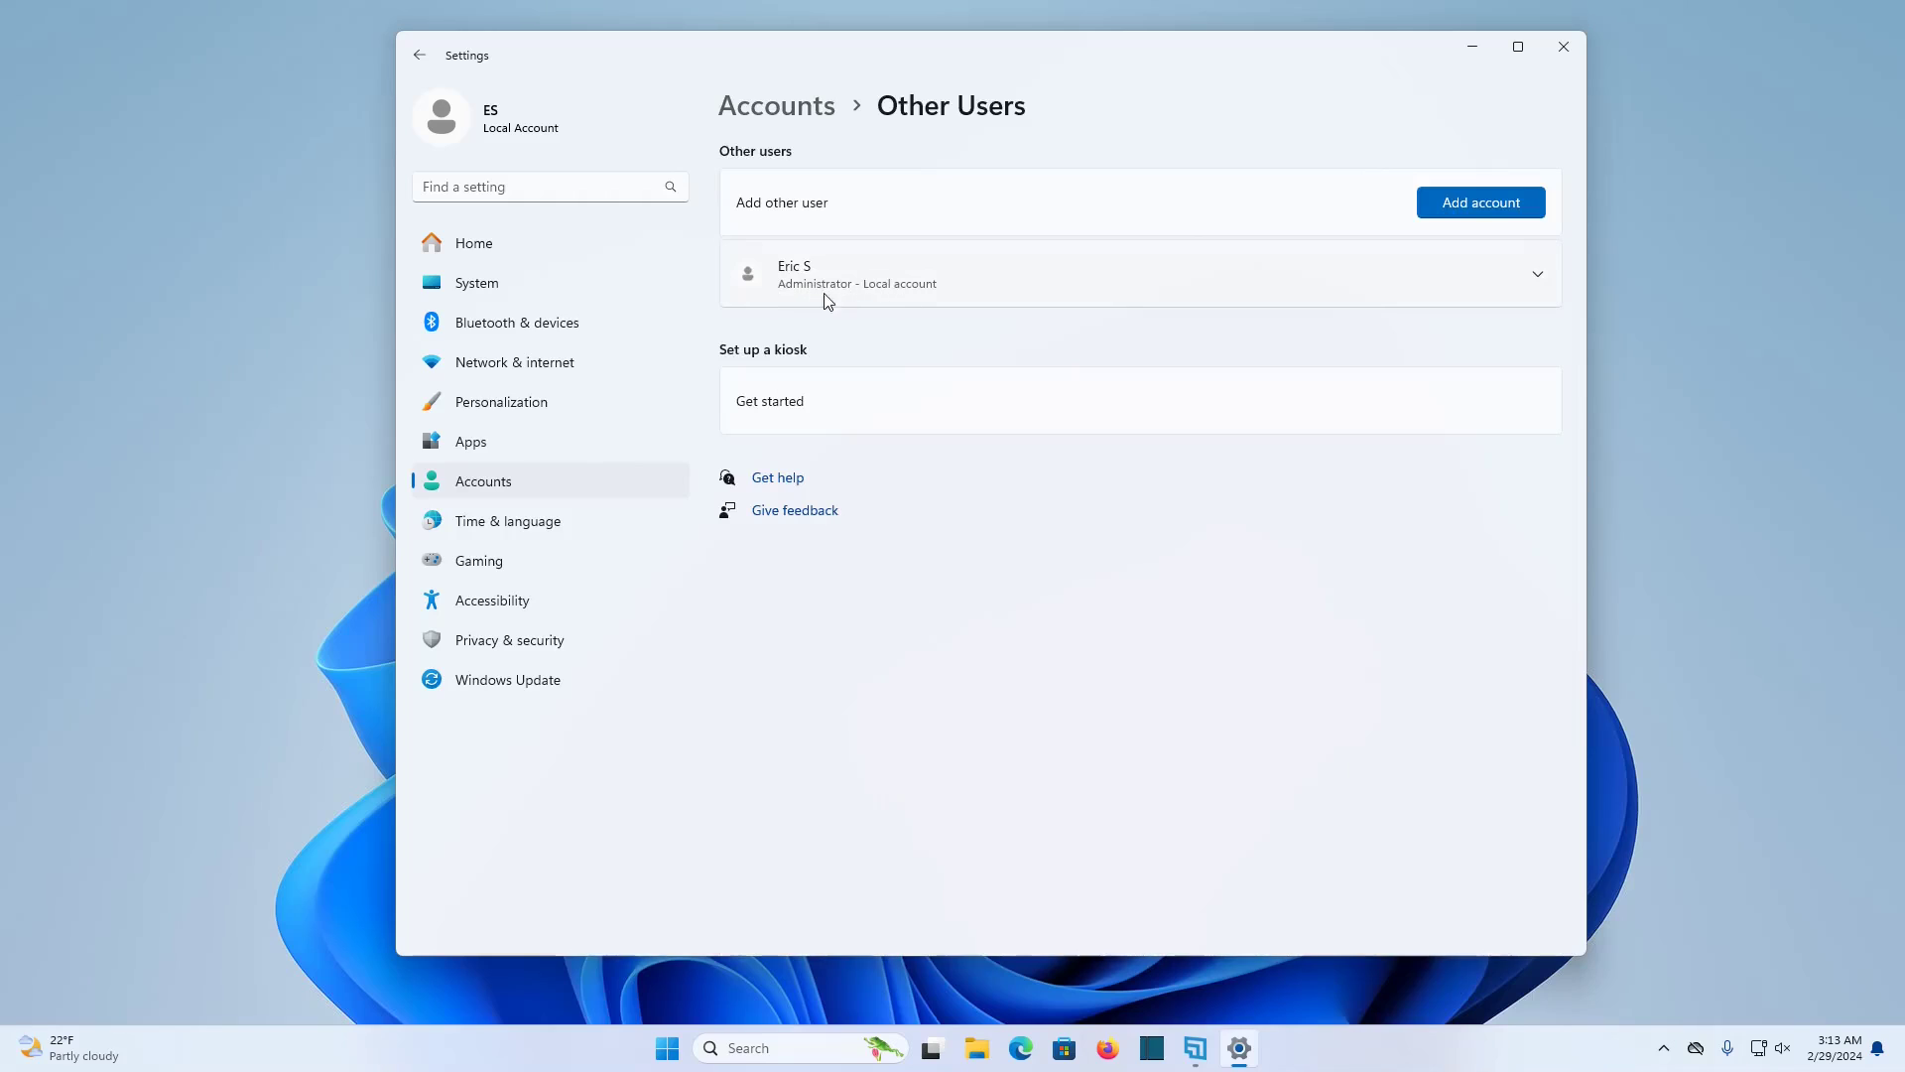
pyautogui.click(1536, 277)
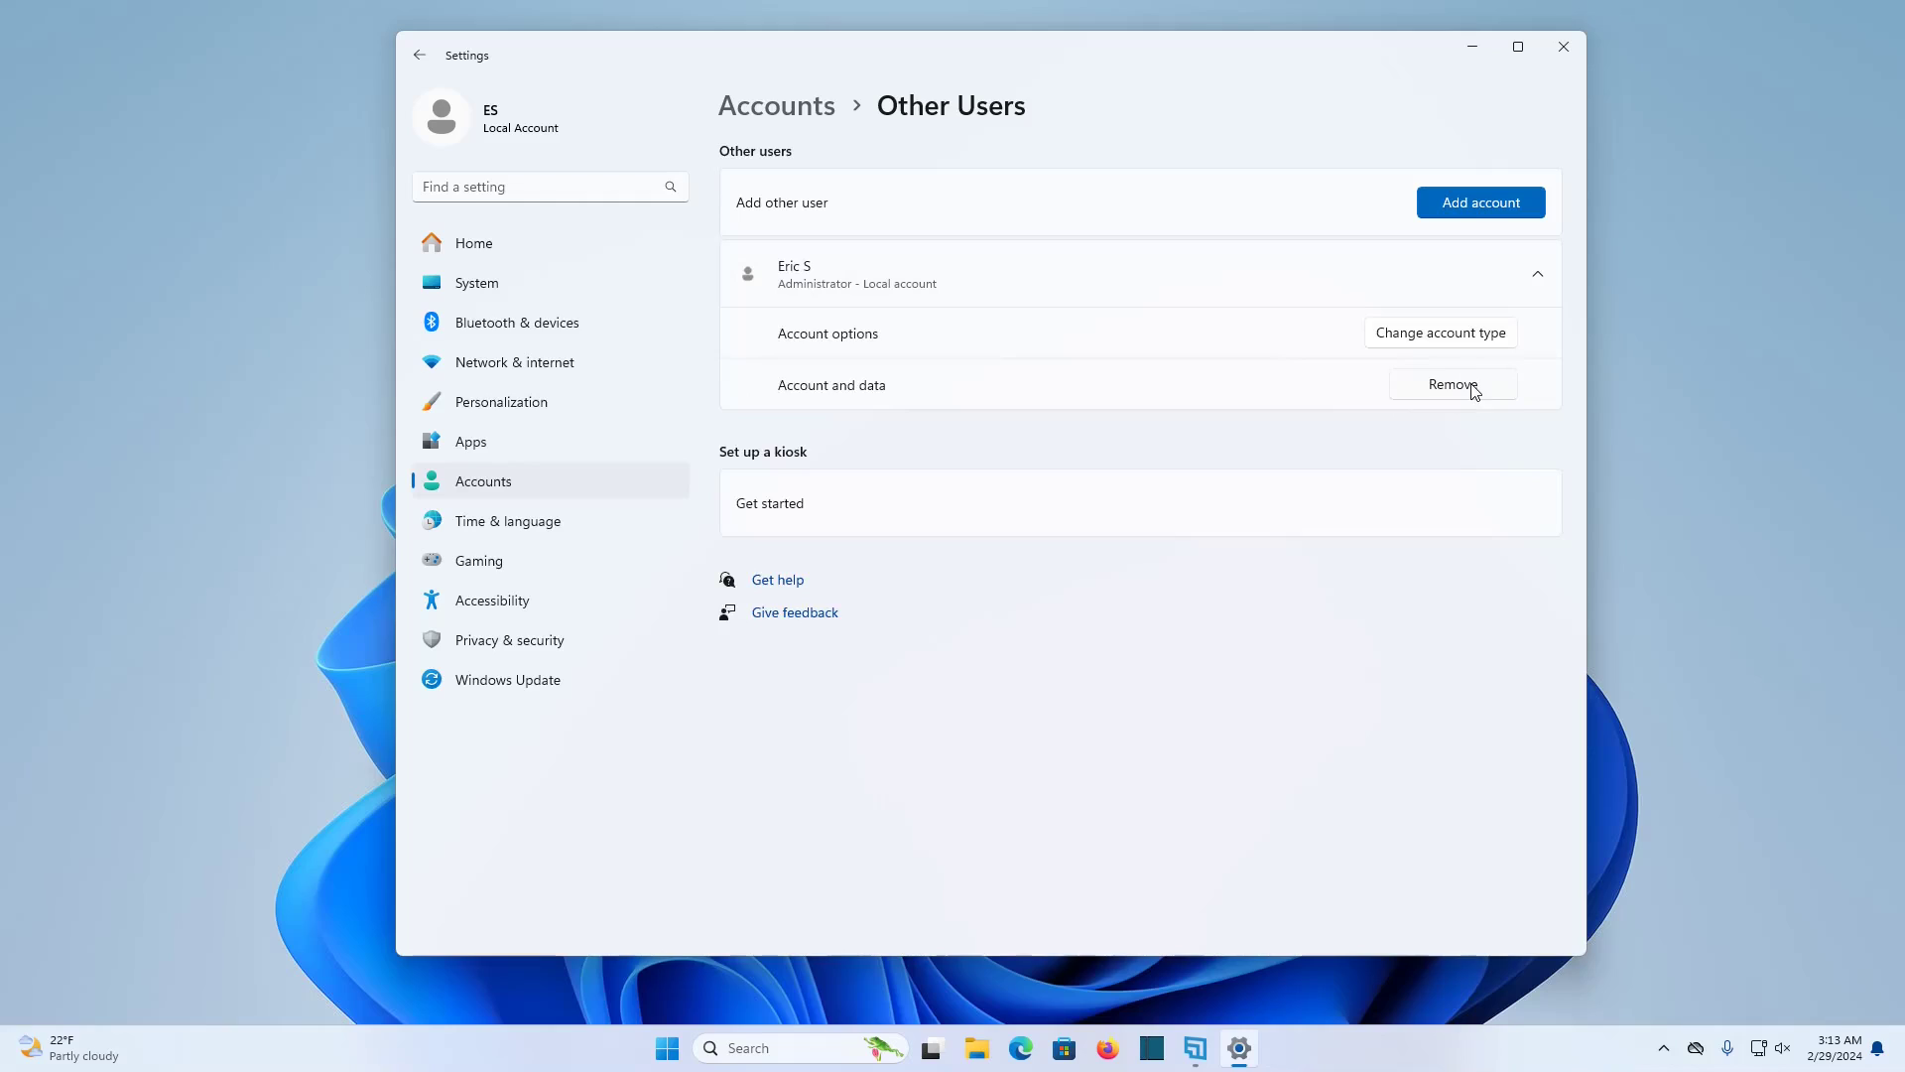
# Remove the old account with 'Delete account and data', then close Settings.
pyautogui.click(1475, 392)
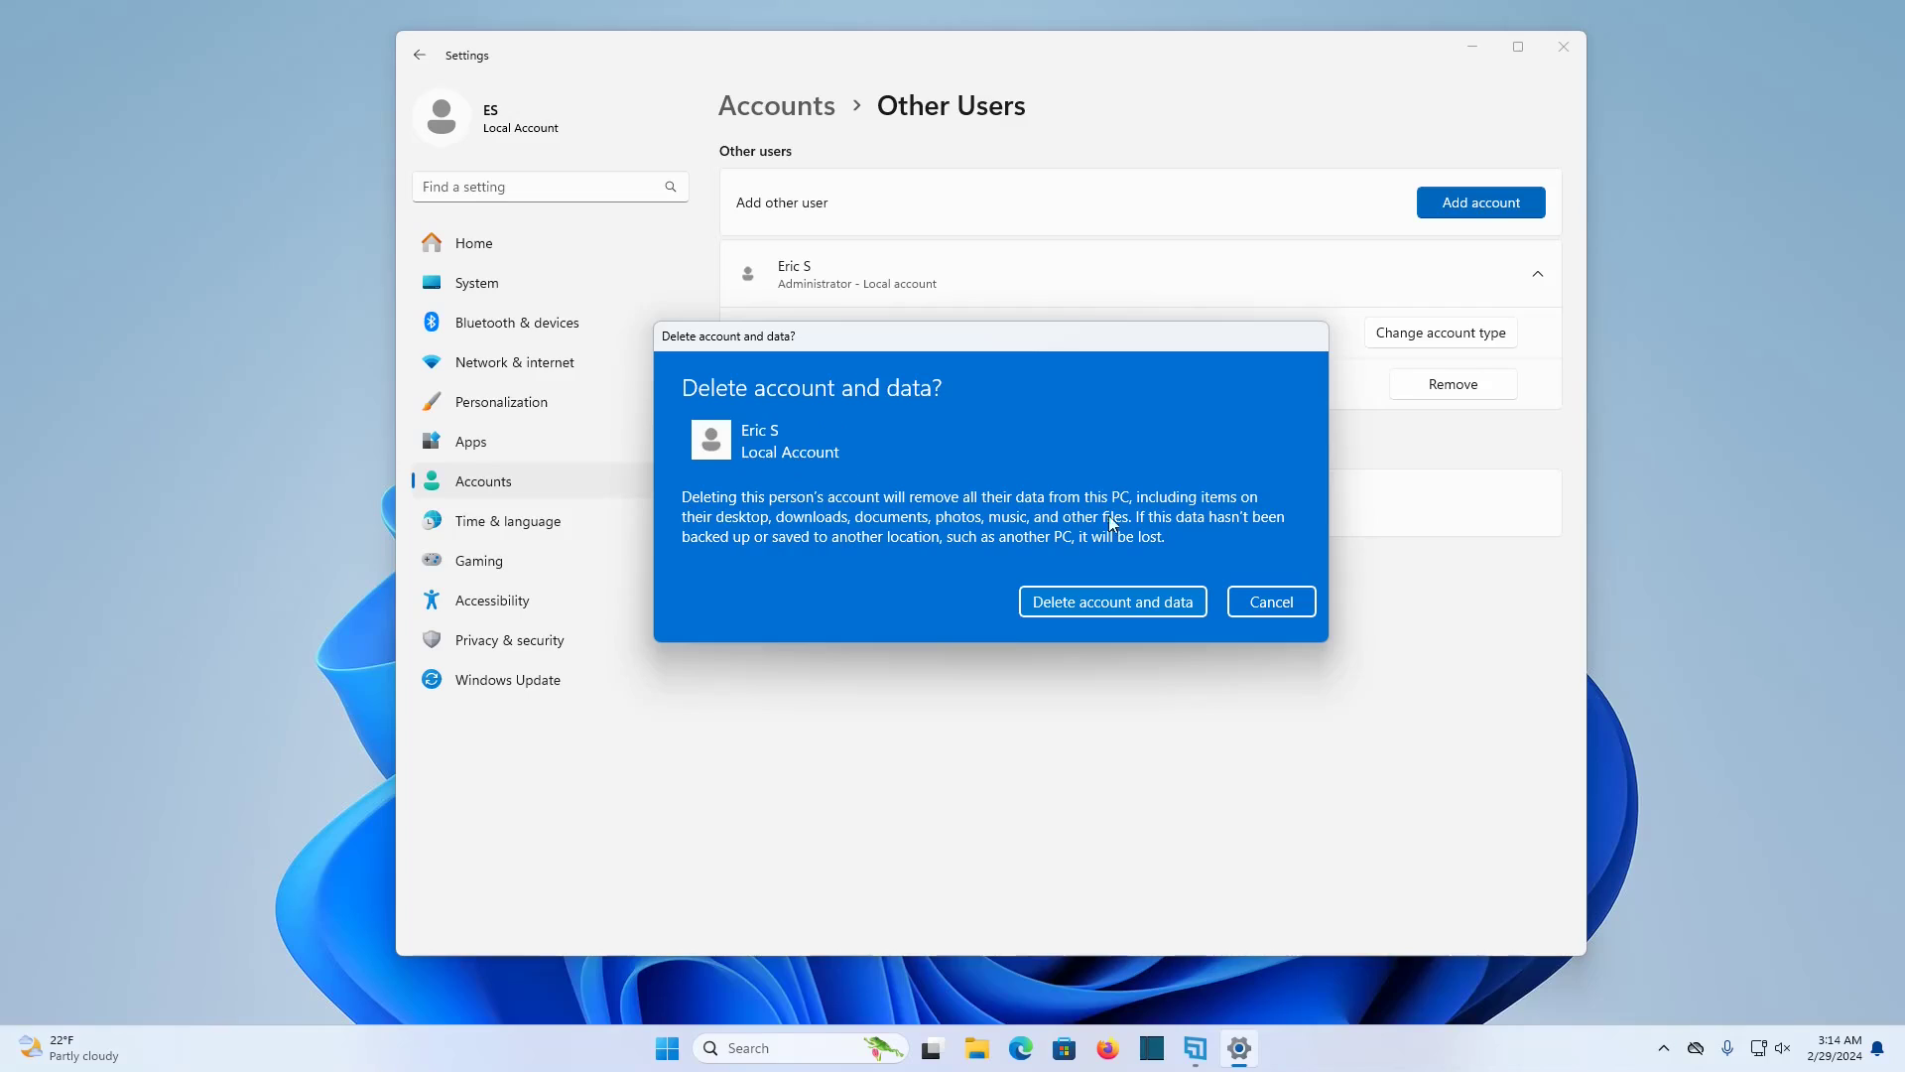
pyautogui.click(1146, 601)
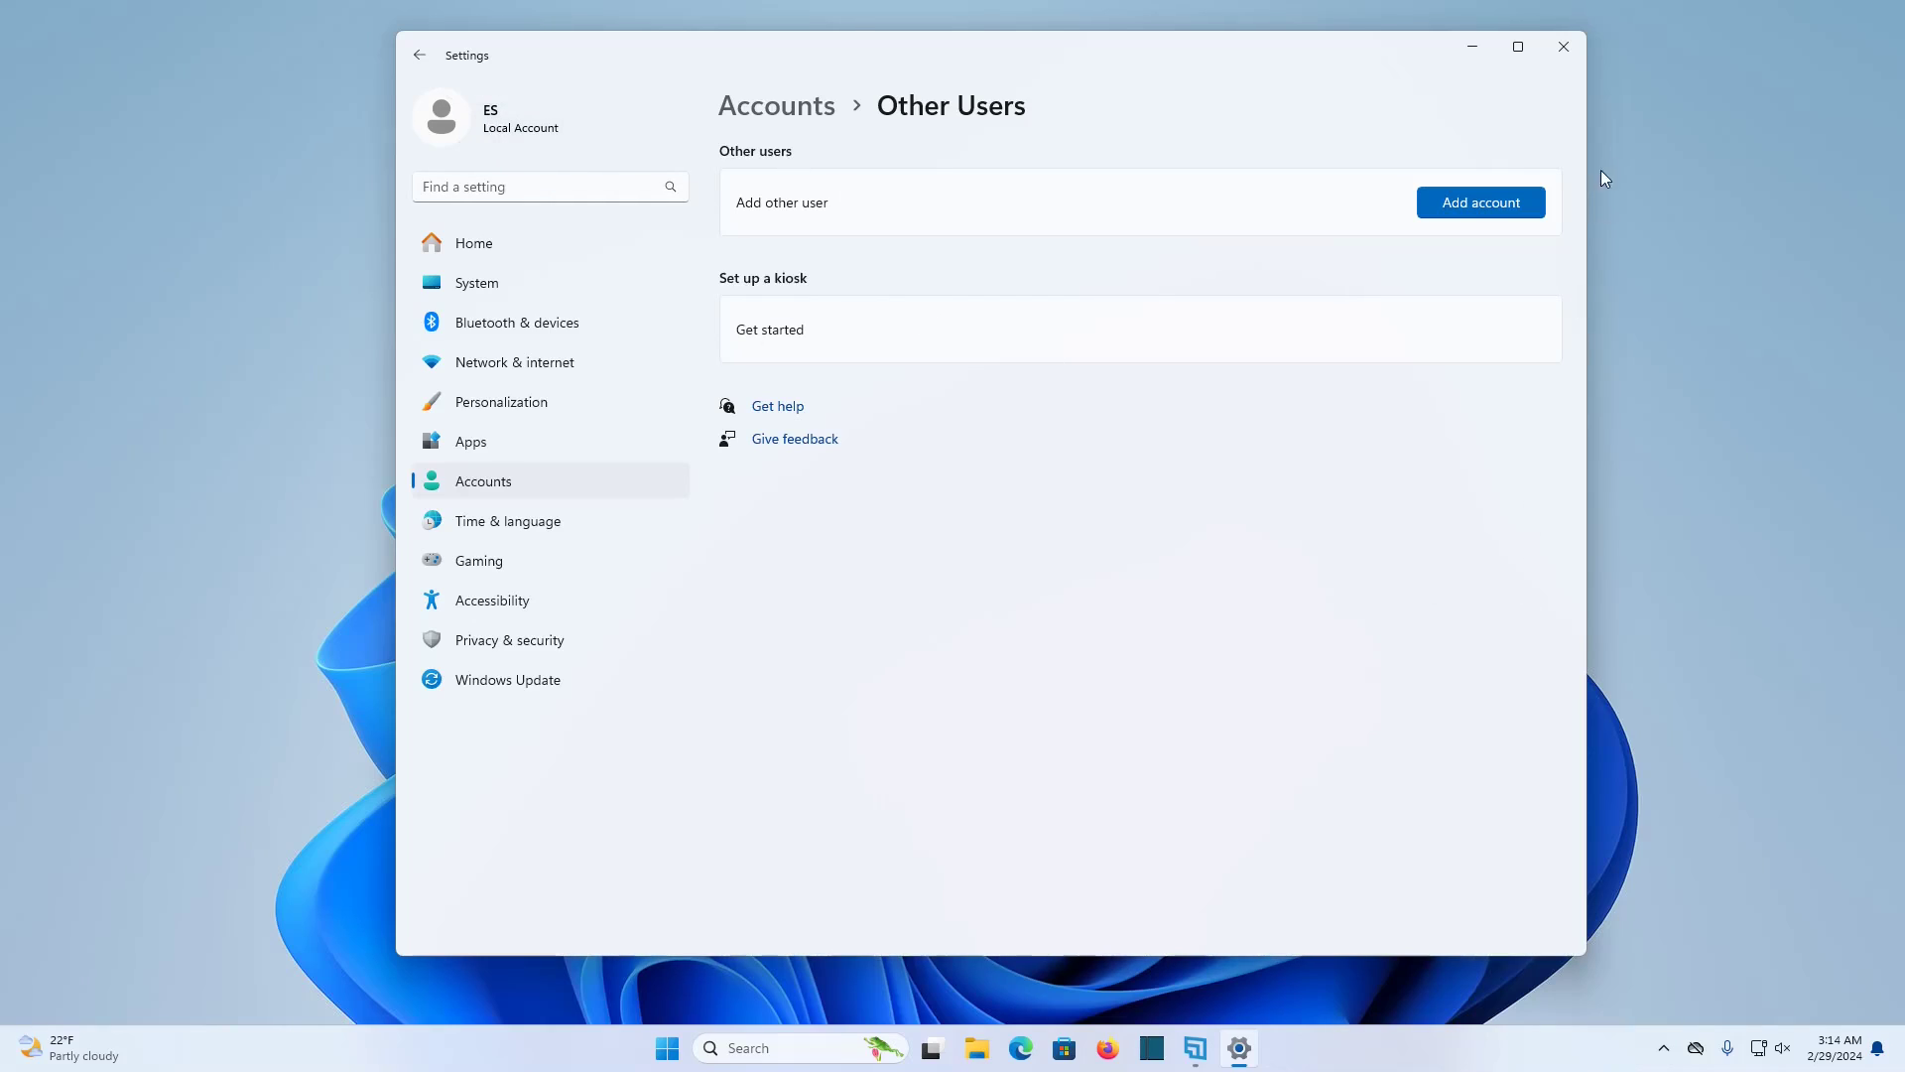
pyautogui.hotkey('alt', 'F4')
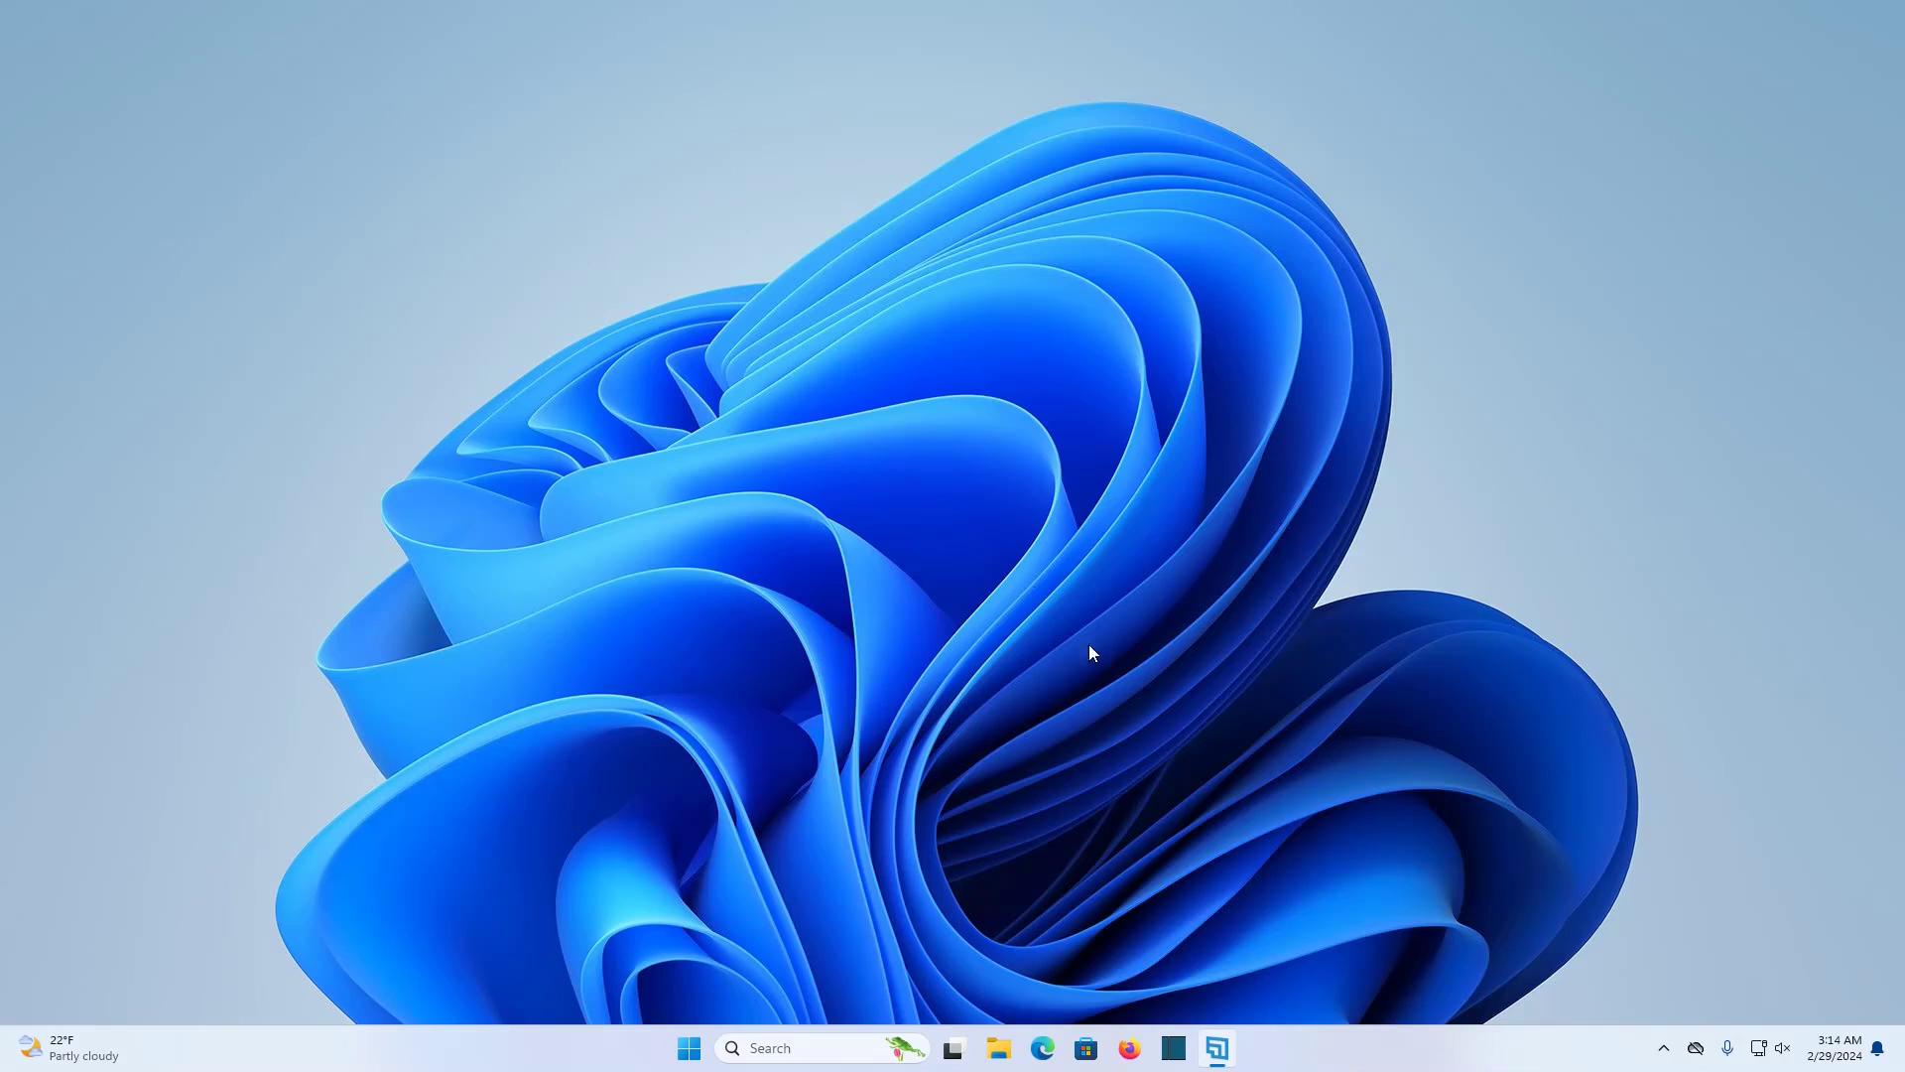
pyautogui.click(689, 1048)
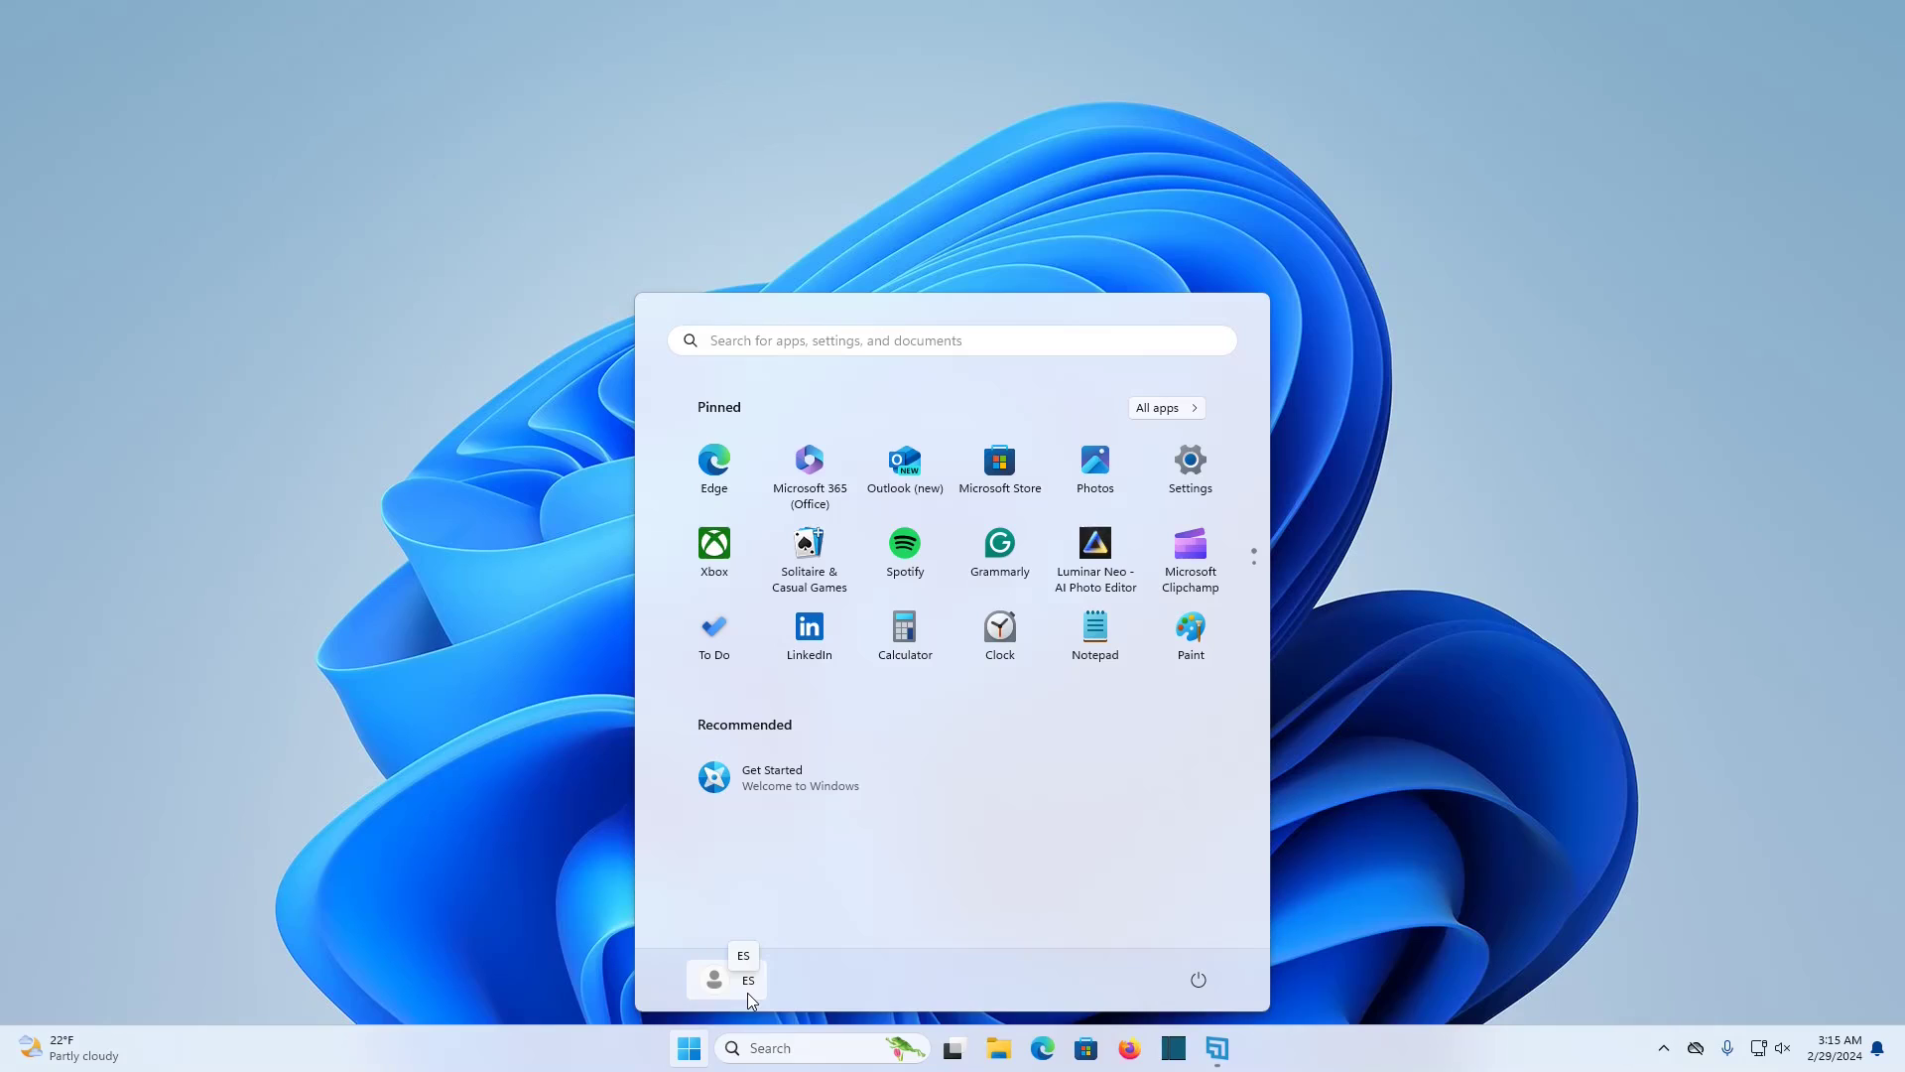
pyautogui.click(1392, 698)
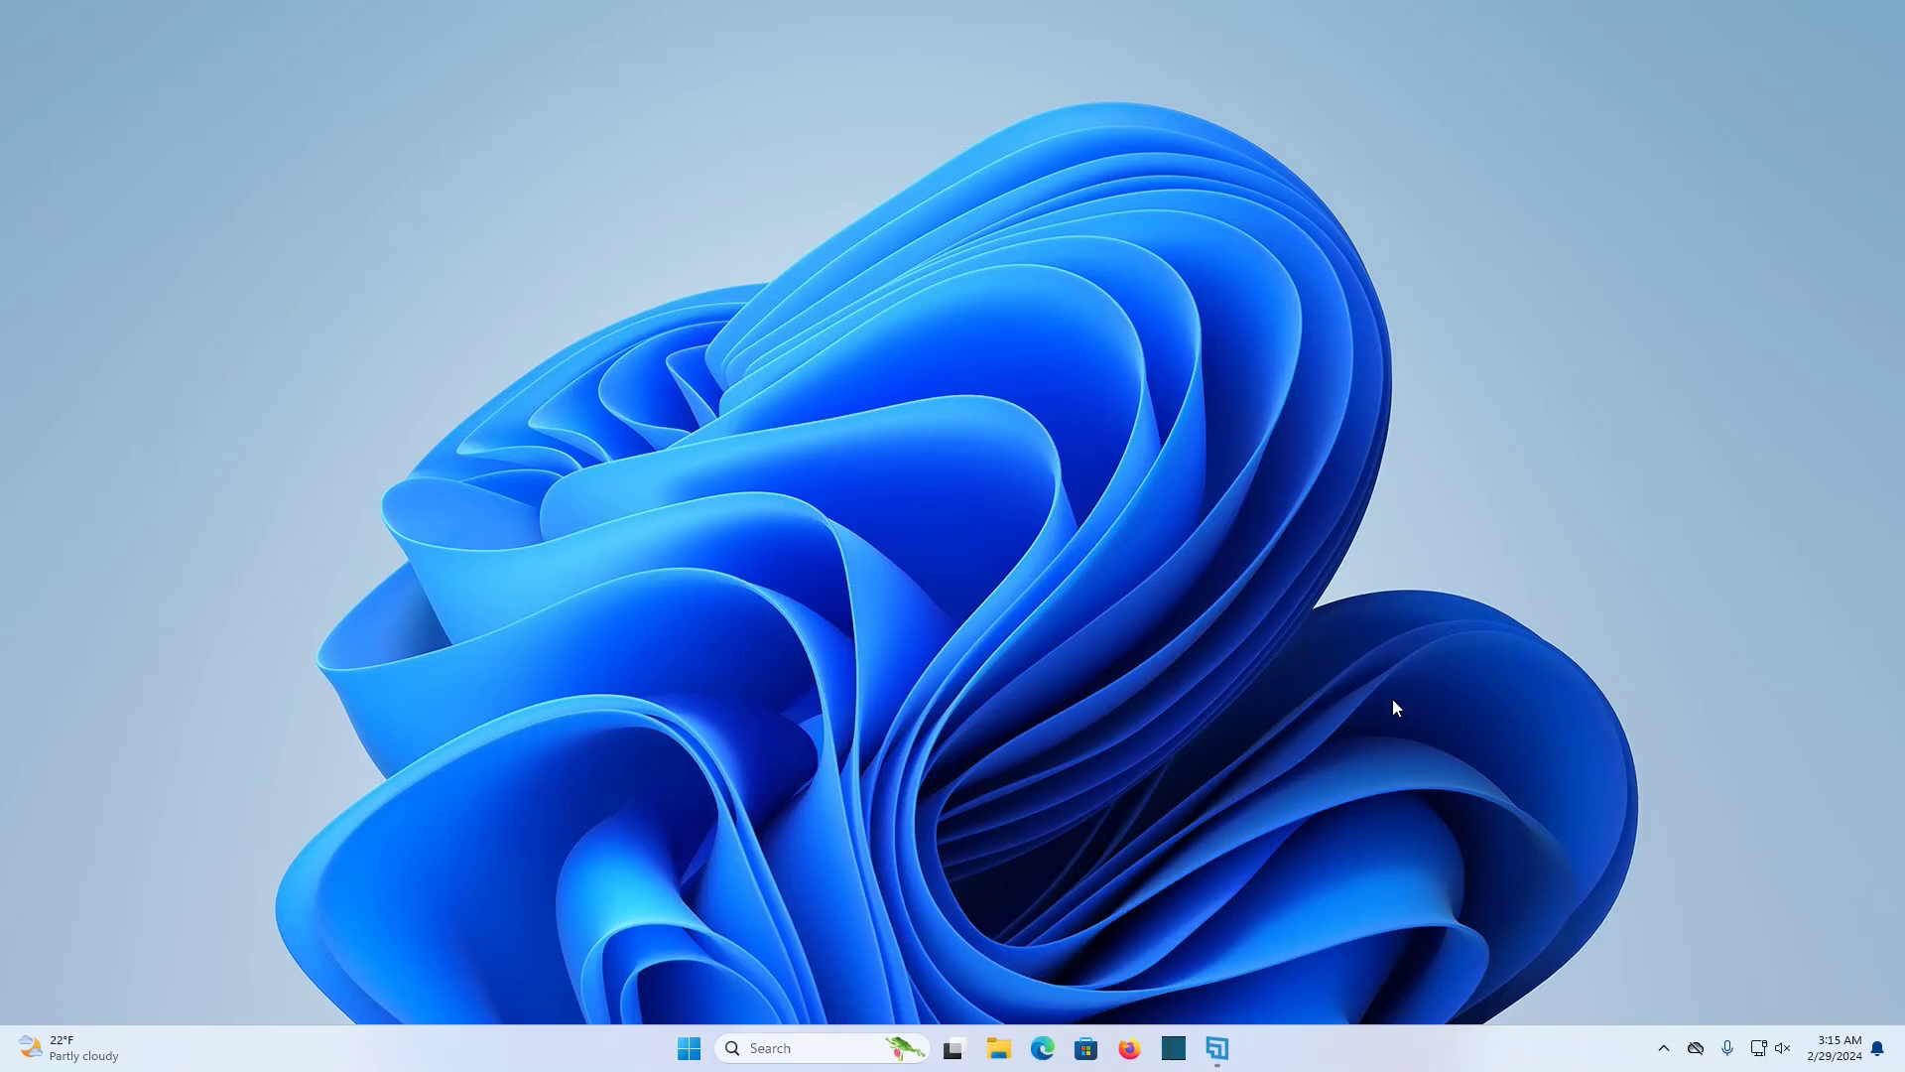